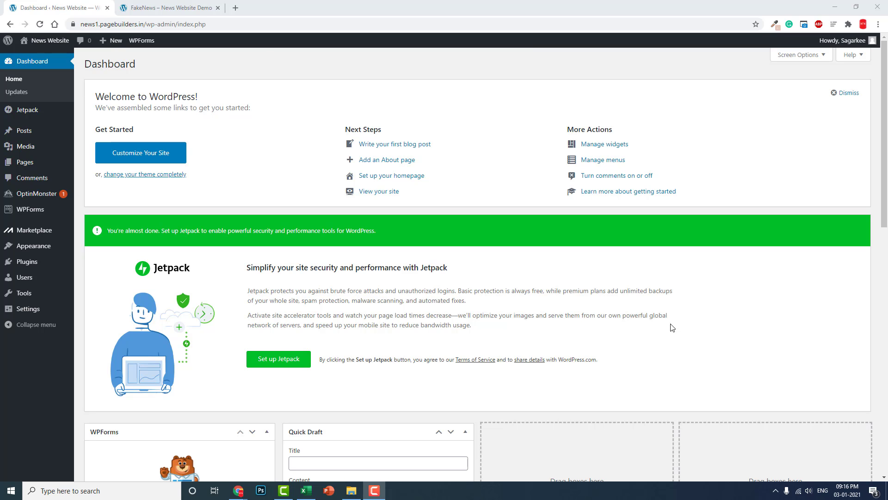
- Switch to the FakeNews demo site tab showing the NEWS1 homepage with sports headlines
left_click(176, 7)
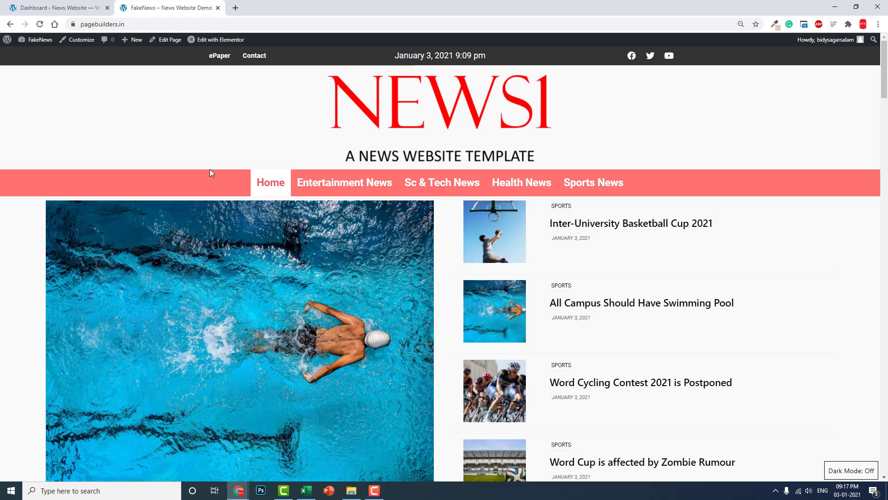
scroll(374, 163, "down", 4)
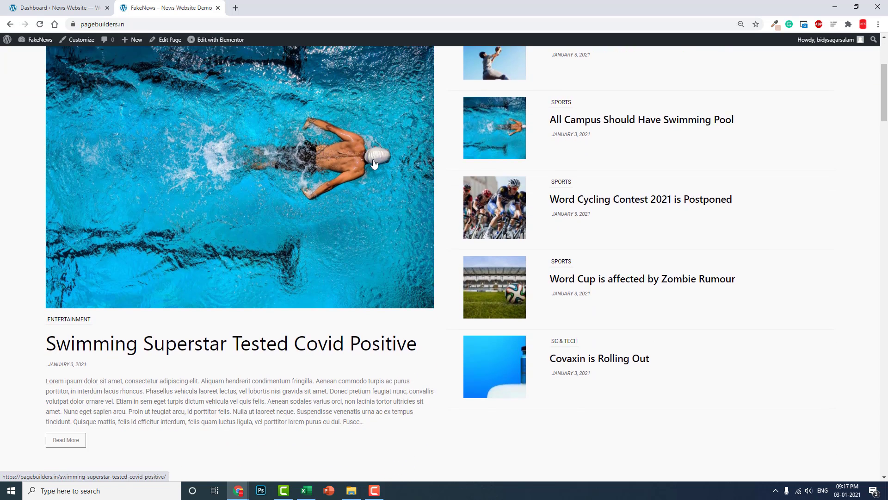
scroll(374, 163, "up", 4)
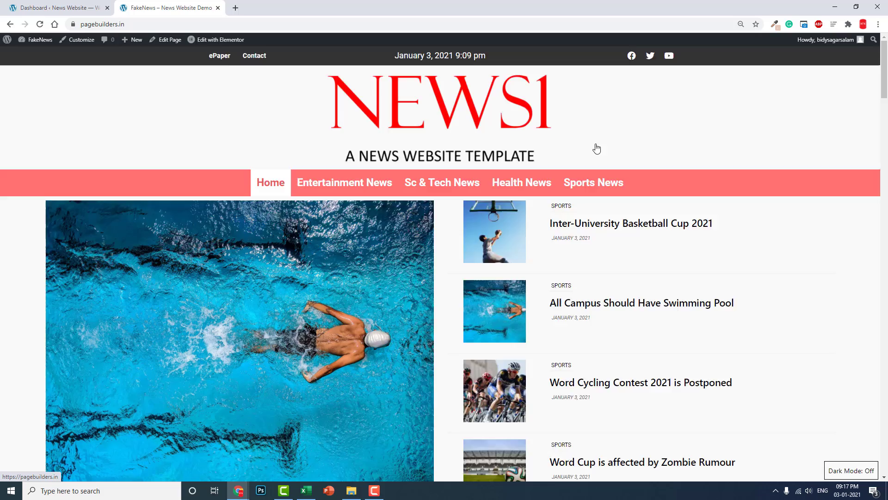
scroll(595, 146, "down", 6)
scroll(596, 147, "down", 6)
scroll(595, 147, "down", 5)
scroll(595, 147, "down", 6)
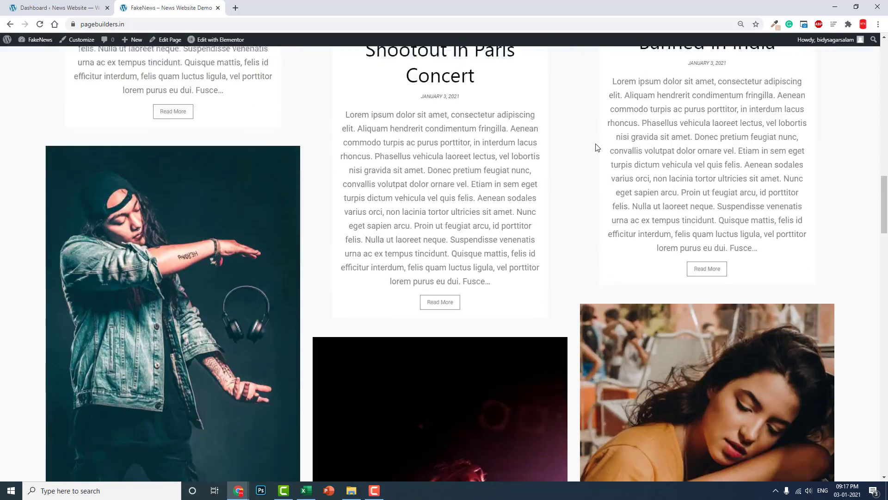
scroll(596, 147, "down", 6)
scroll(599, 149, "up", 15)
scroll(598, 147, "up", 8)
scroll(656, 180, "up", 5)
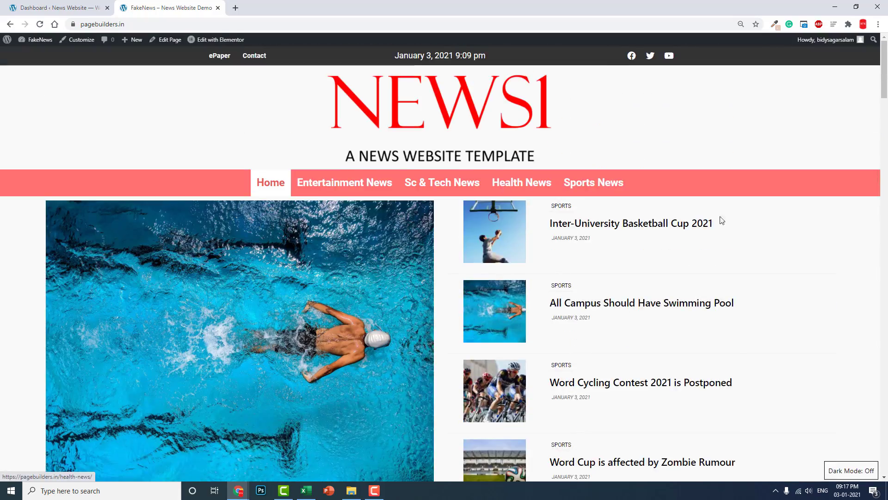
scroll(615, 262, "down", 5)
scroll(594, 252, "down", 5)
scroll(593, 250, "down", 5)
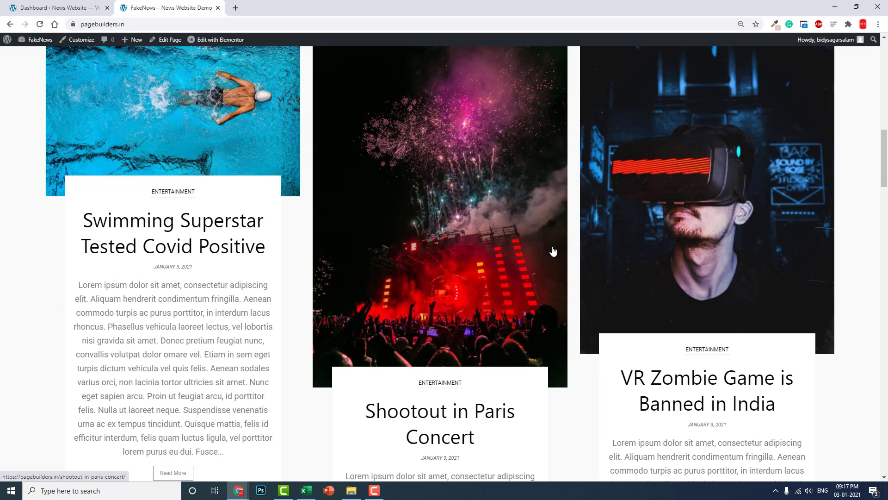
scroll(553, 251, "down", 7)
scroll(553, 251, "down", 6)
scroll(553, 251, "down", 8)
scroll(553, 251, "down", 5)
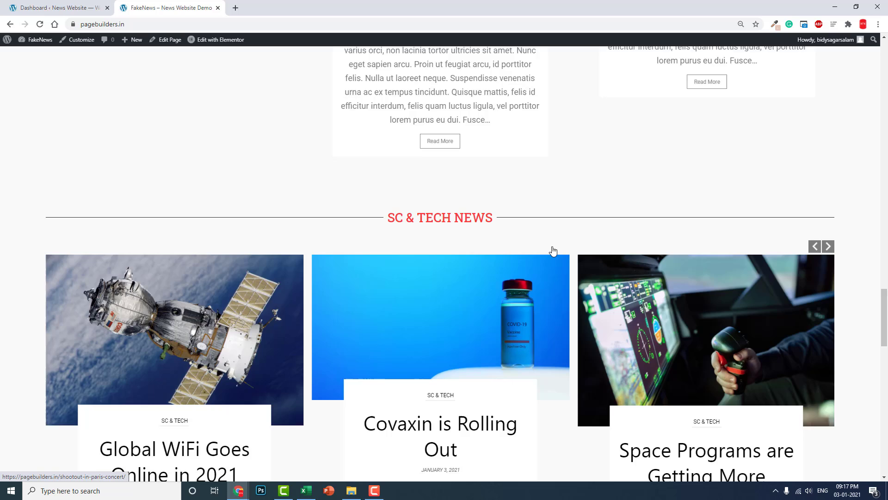
scroll(553, 250, "down", 5)
scroll(564, 239, "up", 4)
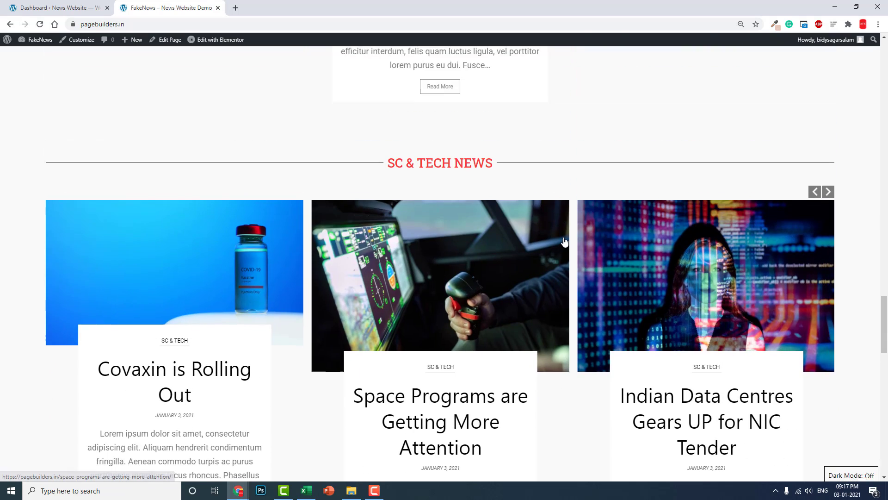
scroll(564, 240, "down", 5)
scroll(564, 239, "down", 7)
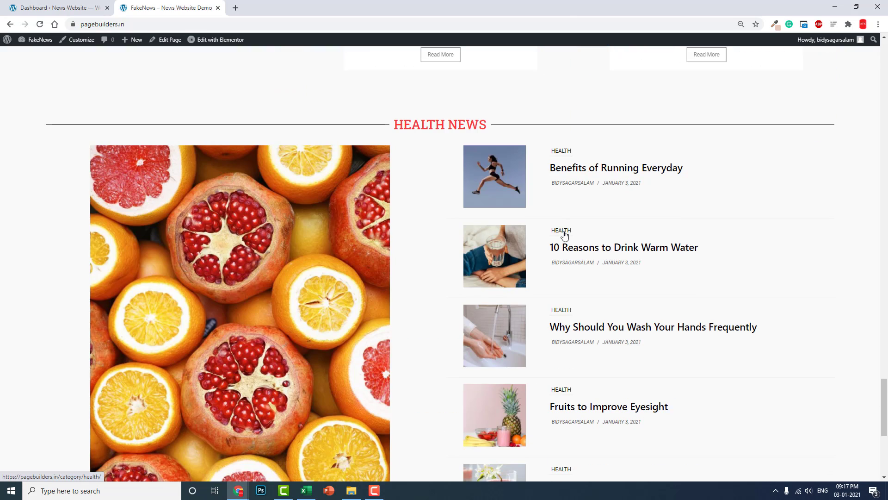
scroll(403, 238, "down", 3)
scroll(416, 238, "down", 3)
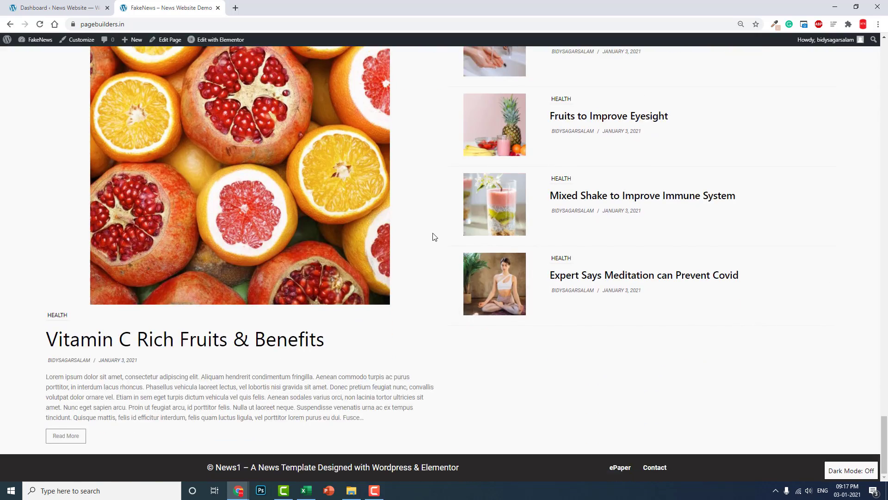
scroll(486, 243, "up", 5)
scroll(486, 243, "up", 8)
scroll(486, 243, "up", 7)
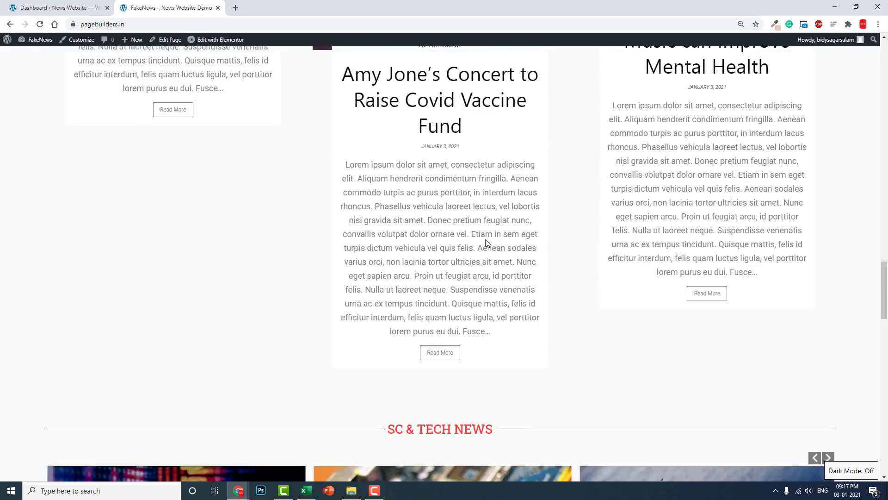
scroll(486, 242, "up", 5)
scroll(486, 241, "up", 5)
scroll(486, 241, "up", 6)
scroll(486, 242, "up", 6)
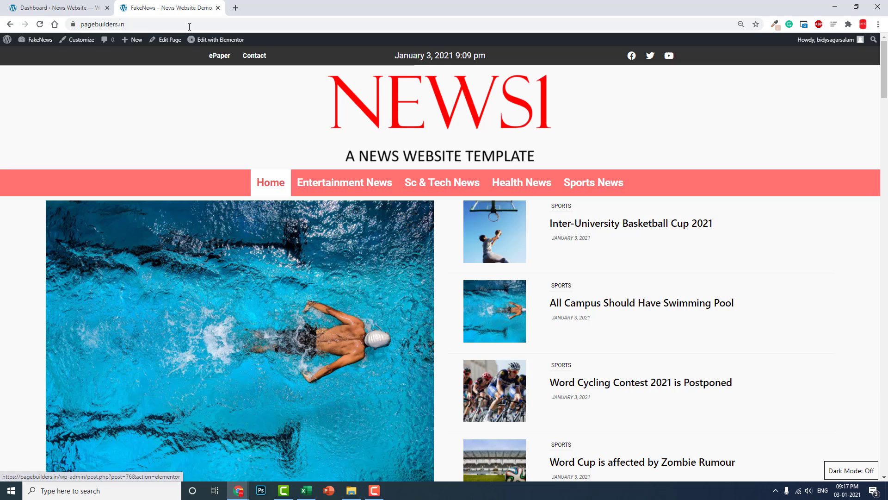
- Bulk-deactivate all six installed plugins from the dashboard's Plugins list
left_click(68, 6)
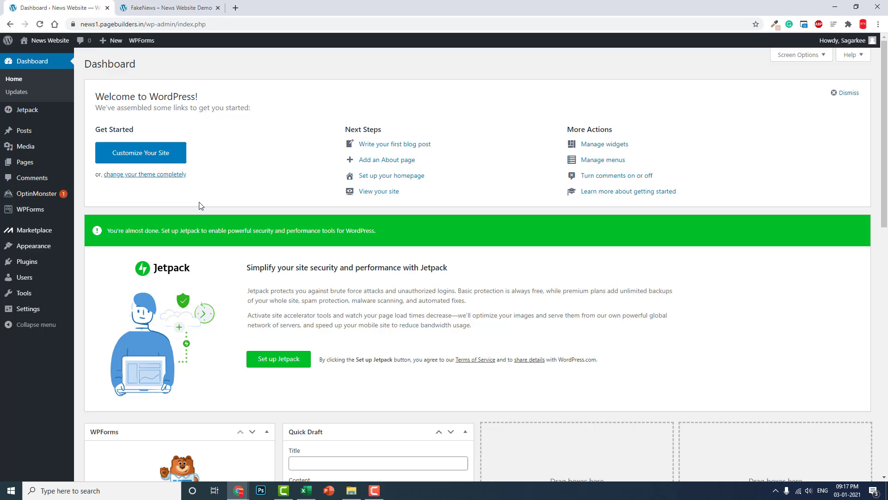
left_click(27, 262)
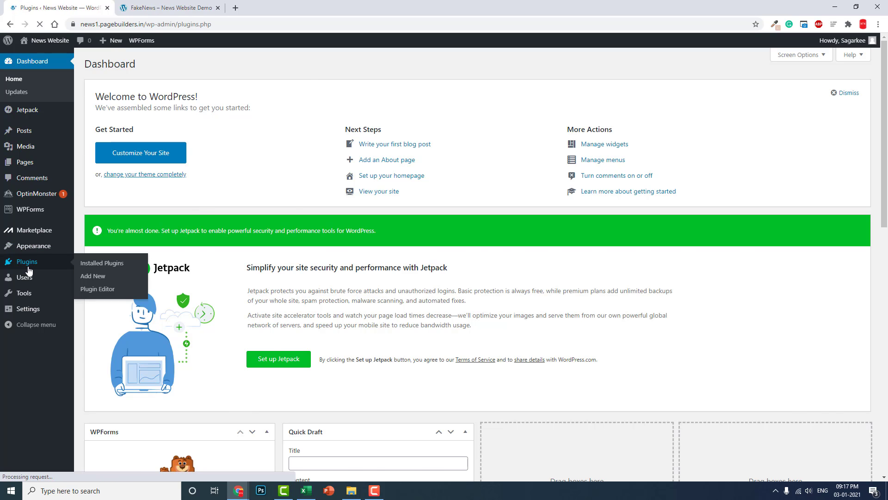
scroll(208, 227, "down", 5)
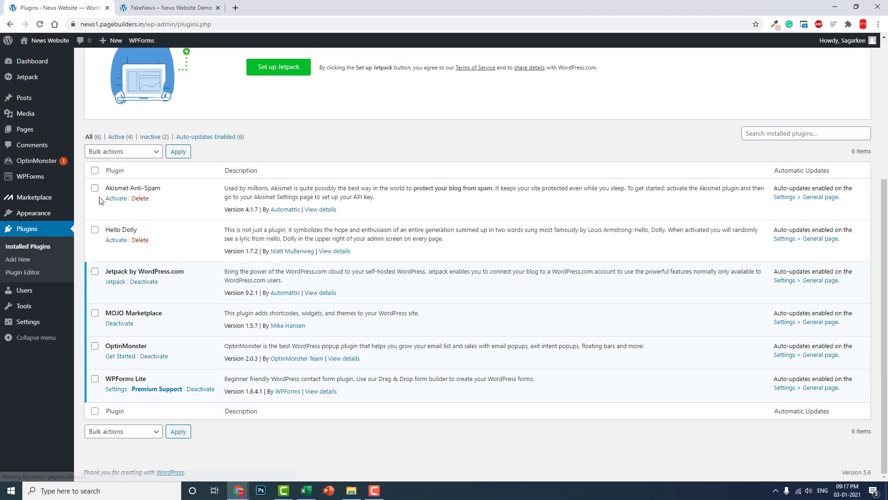
left_click(94, 170)
left_click(113, 152)
left_click(106, 178)
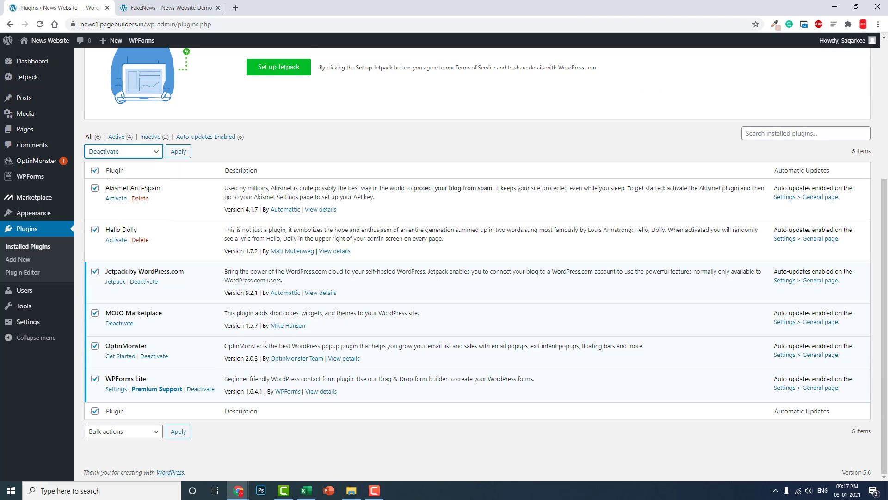
left_click(171, 153)
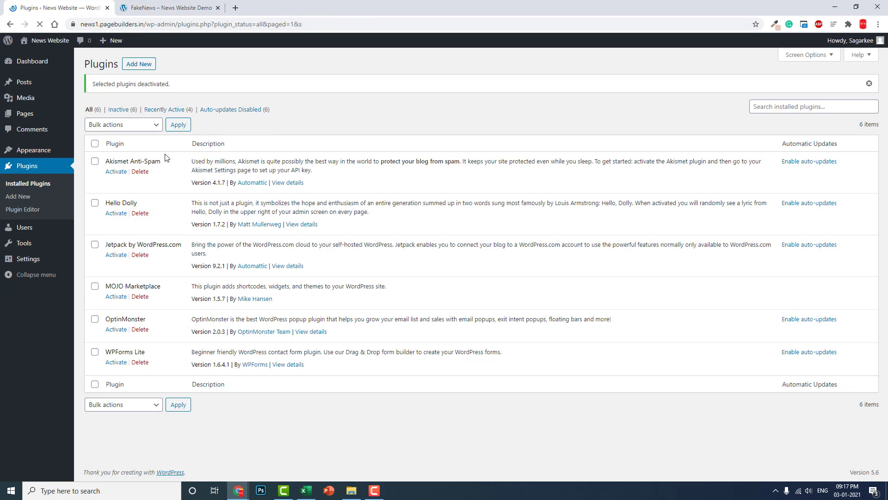
- Bulk-delete all six deactivated plugins, confirming removal of their data
left_click(95, 144)
left_click(116, 124)
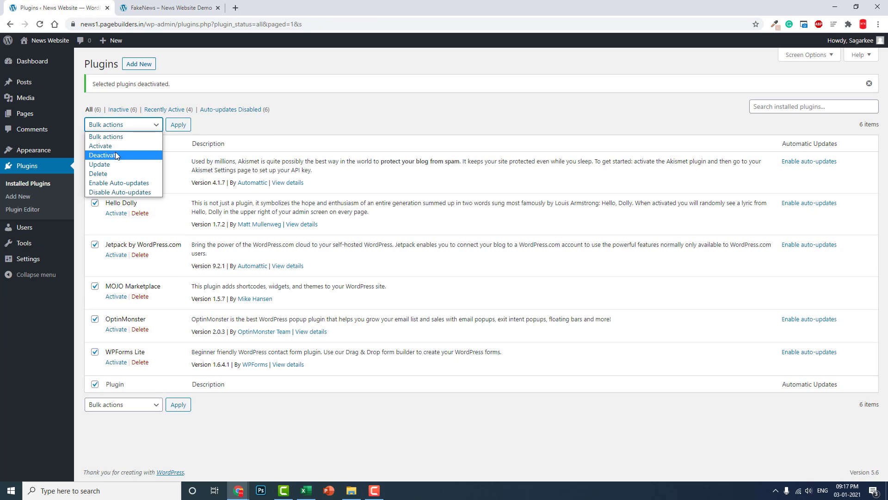
left_click(116, 173)
left_click(178, 124)
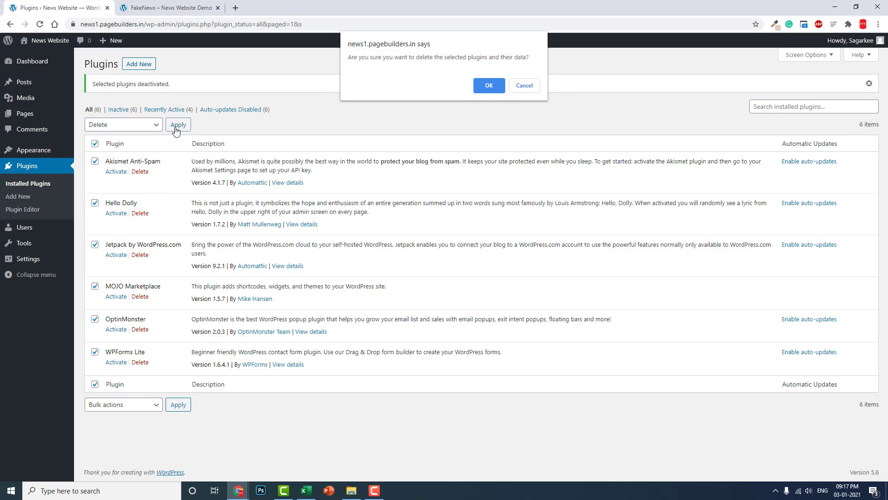
left_click(486, 89)
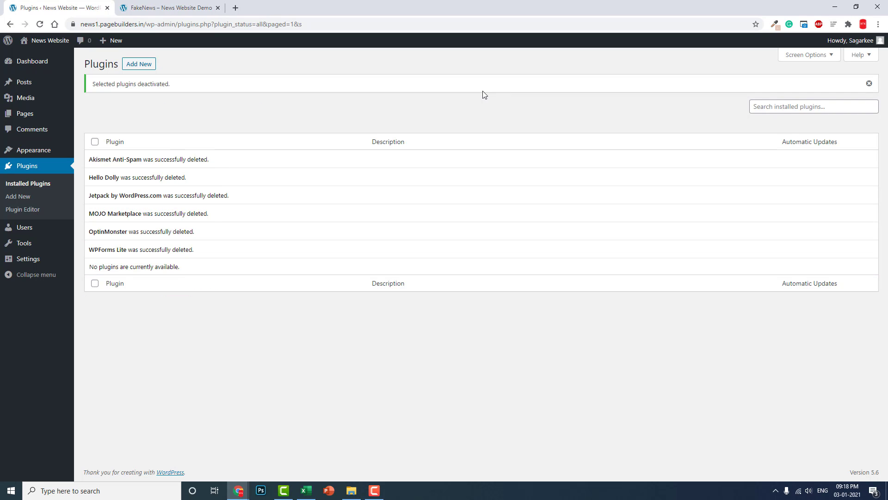
- Move the Hello world! post to Trash, then delete it permanently from Trash
left_click(29, 85)
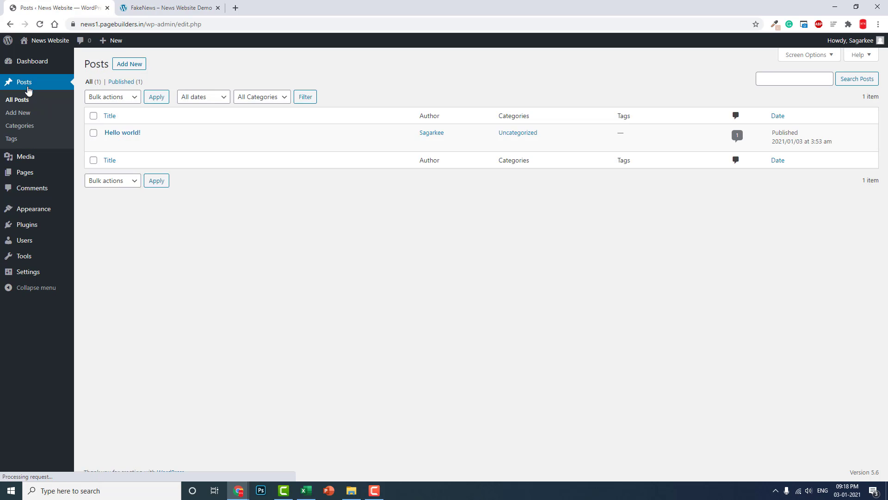
left_click(93, 116)
left_click(111, 97)
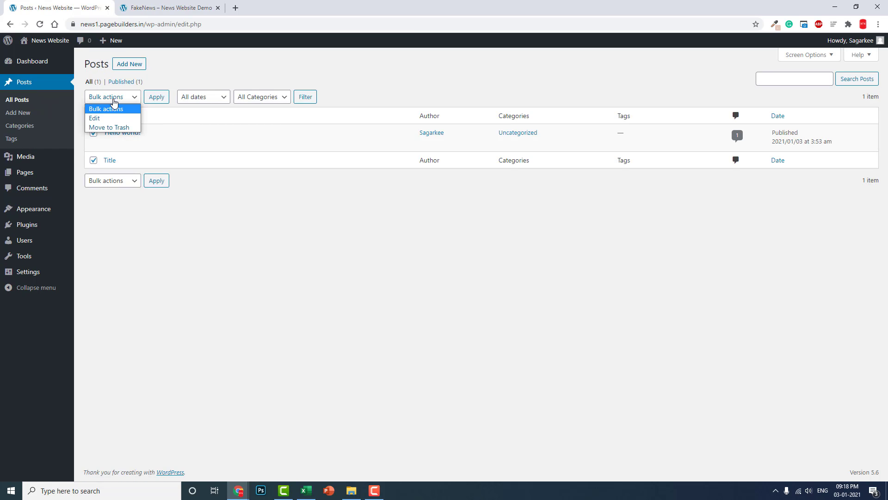
left_click(113, 128)
left_click(160, 97)
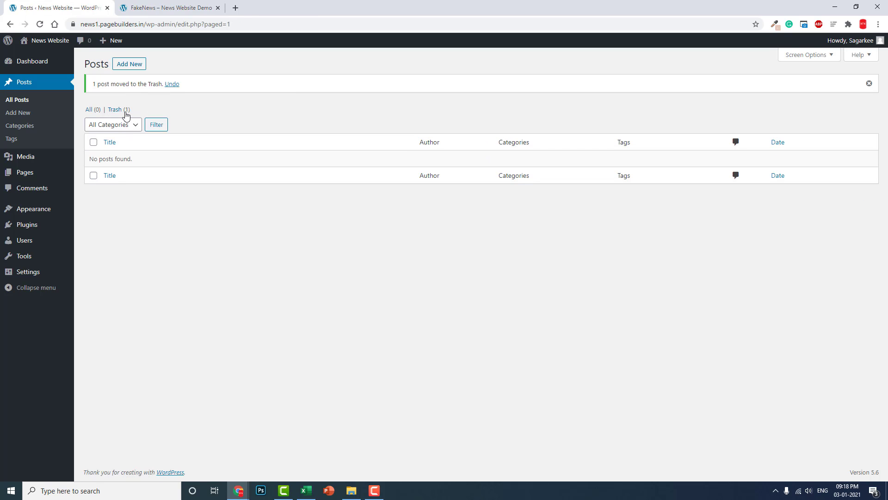
left_click(124, 111)
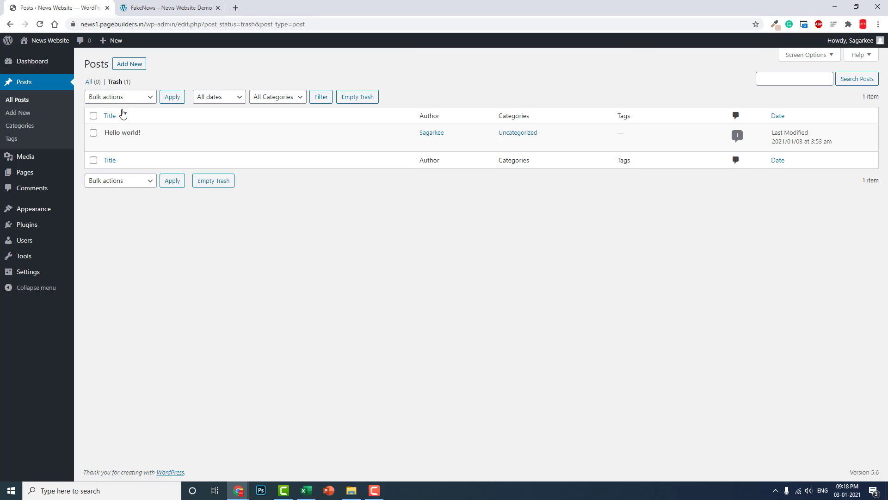
left_click(162, 144)
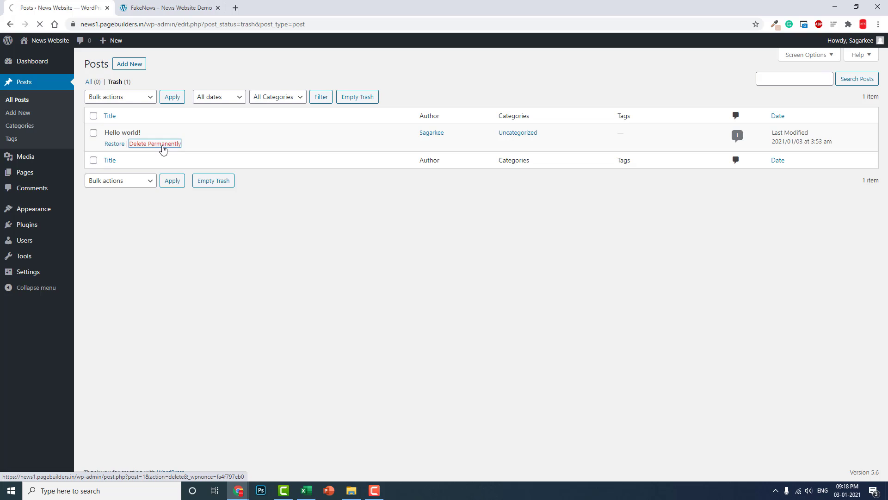
- Move the Elementor #6 and Sample Page pages to Trash
left_click(25, 178)
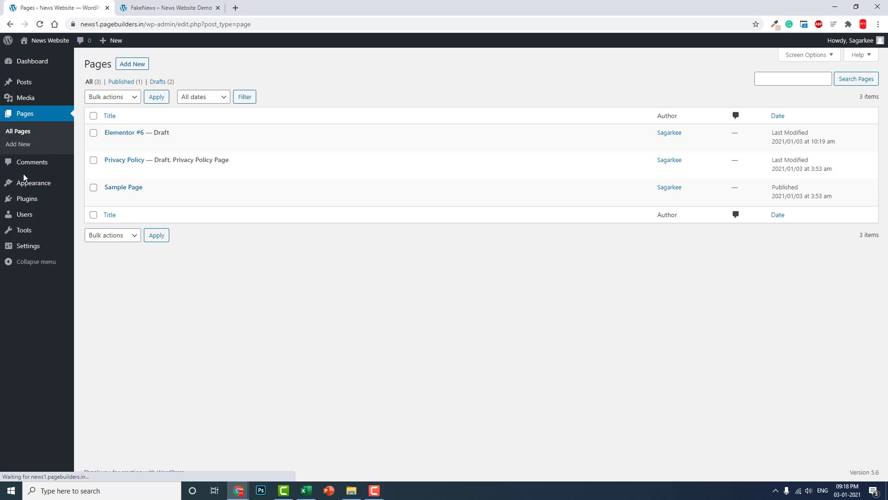
mouse_move(131, 137)
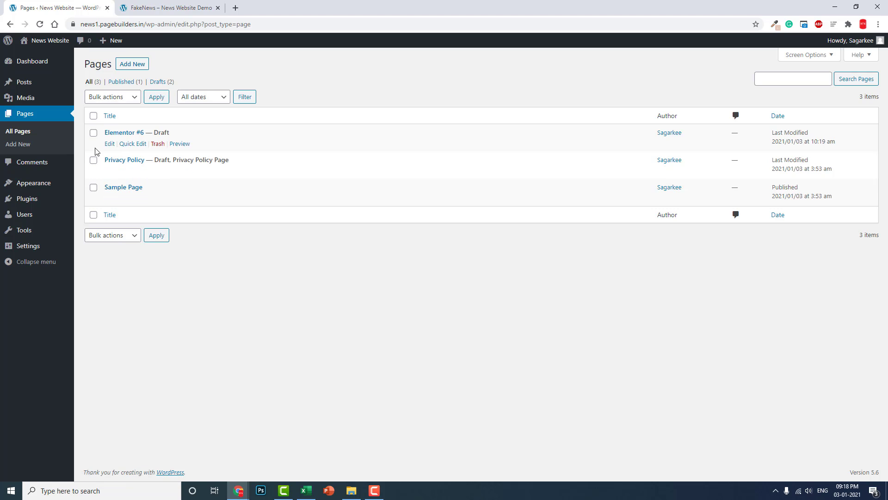
left_click(93, 133)
left_click(93, 188)
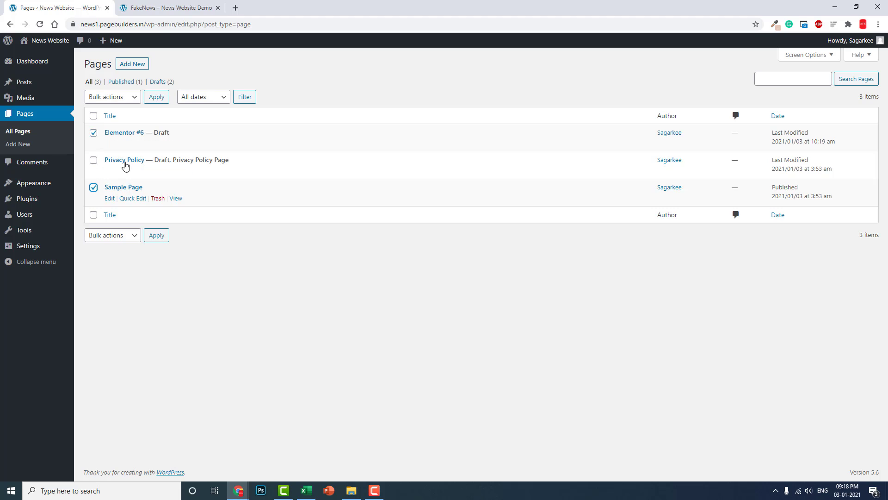
left_click(124, 97)
left_click(122, 129)
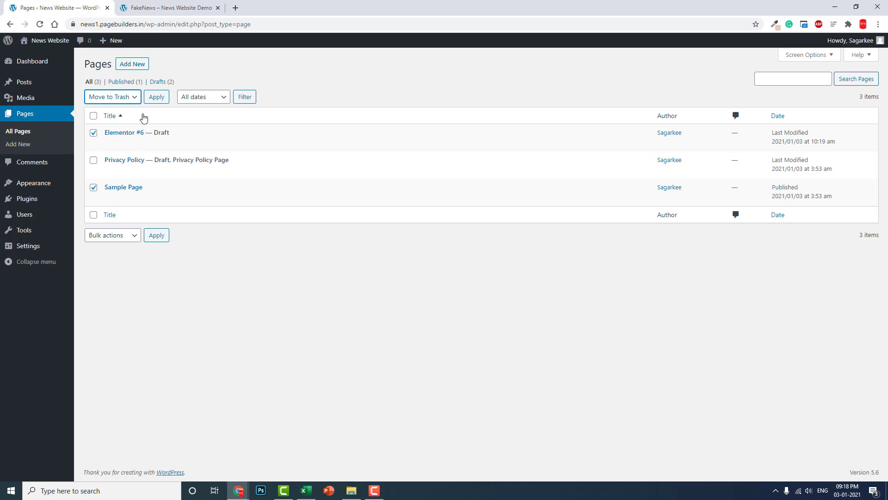
left_click(157, 97)
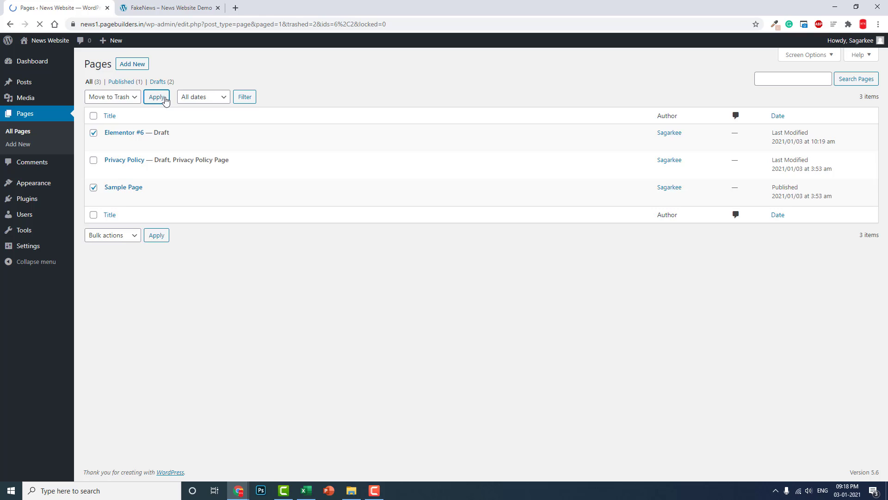
- Permanently delete both trashed pages from the Pages Trash view
left_click(143, 114)
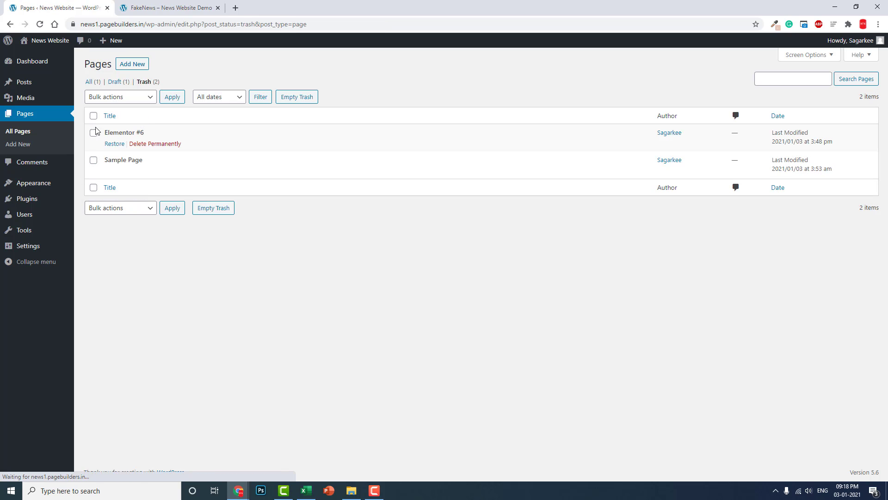
left_click(93, 117)
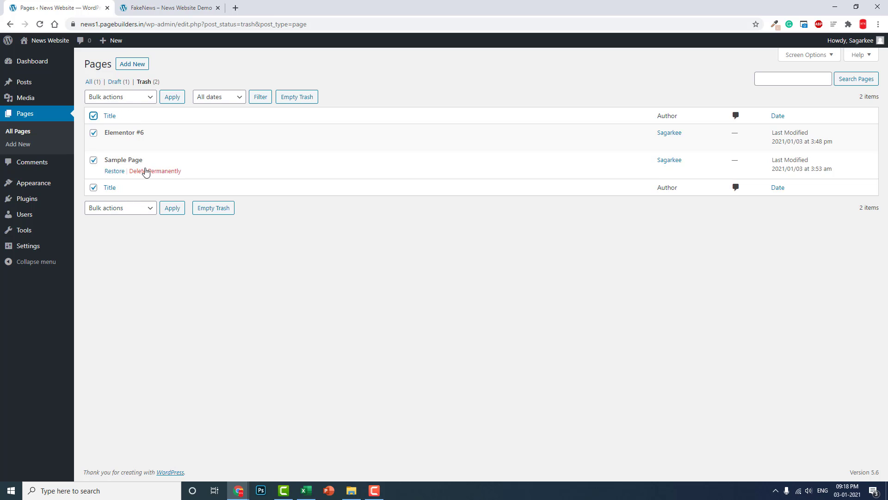
left_click(122, 96)
left_click(134, 124)
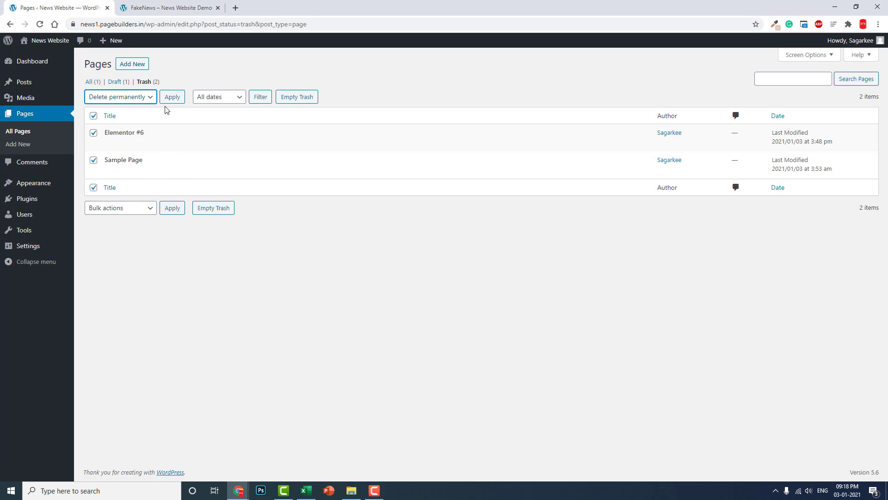
left_click(173, 101)
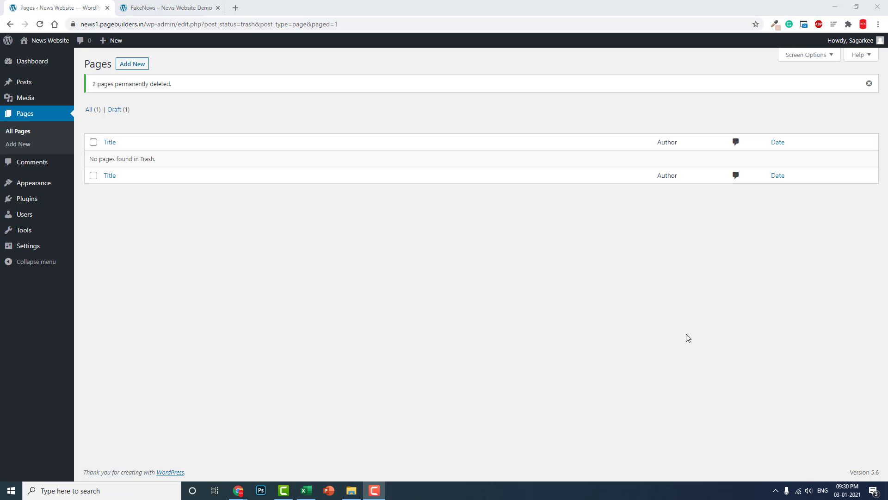
- Choose Kolkata in the General settings Timezone list and save the changes
left_click(17, 250)
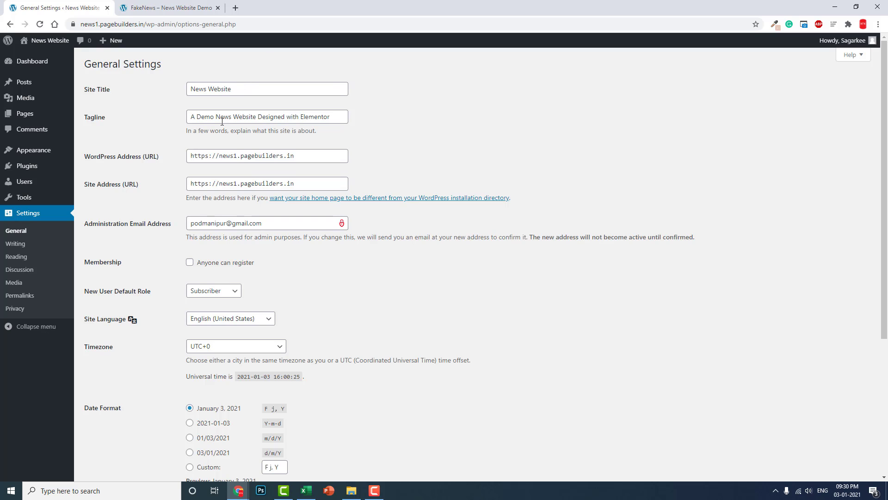
scroll(222, 129, "down", 1)
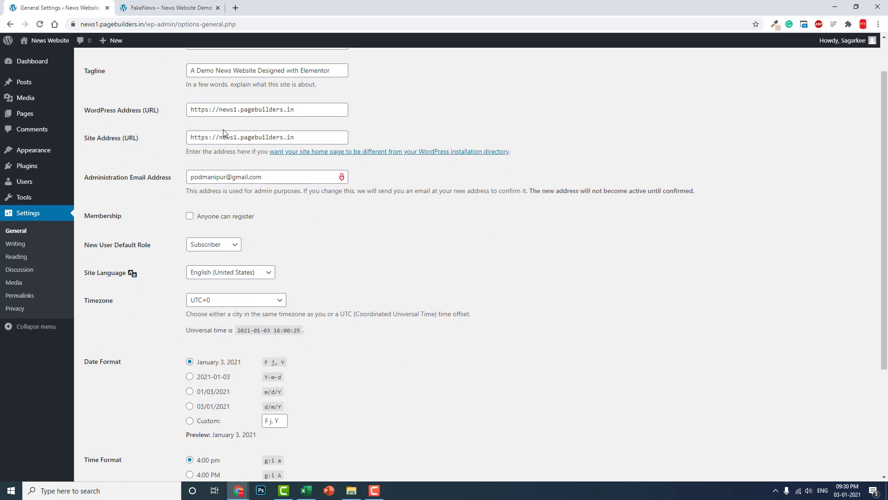
scroll(537, 217, "down", 3)
scroll(536, 217, "down", 1)
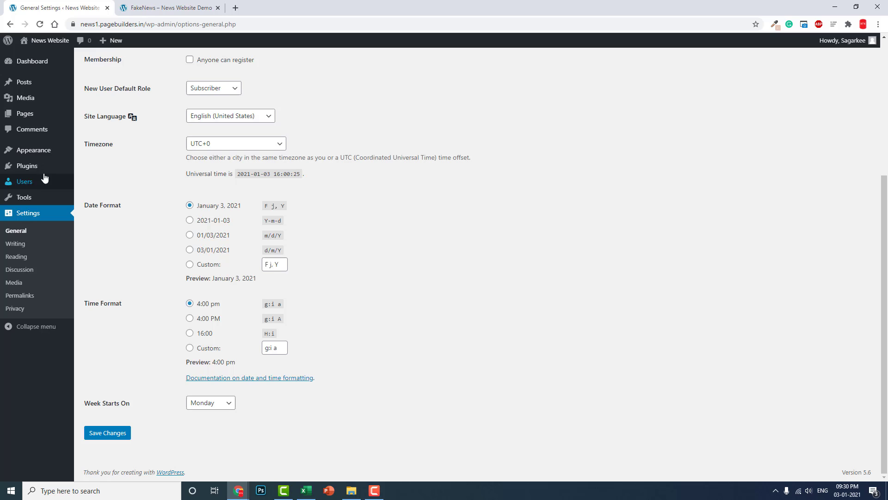
left_click(230, 147)
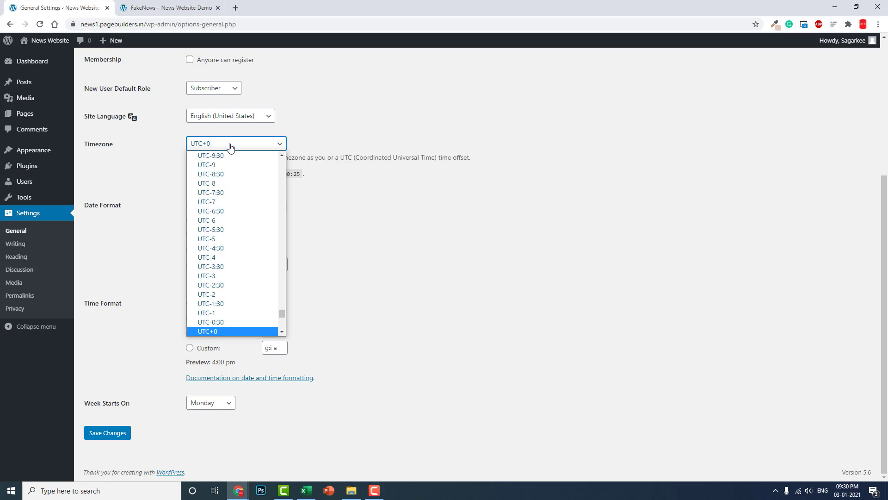
key("k")
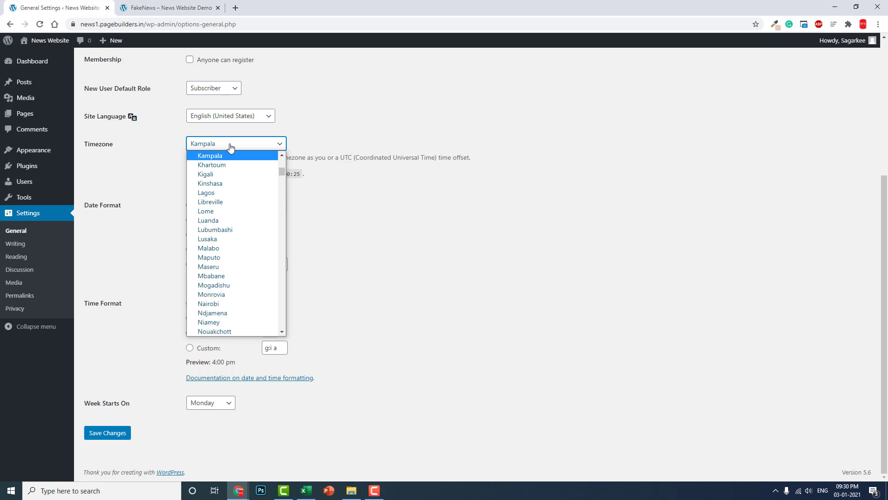
key("o")
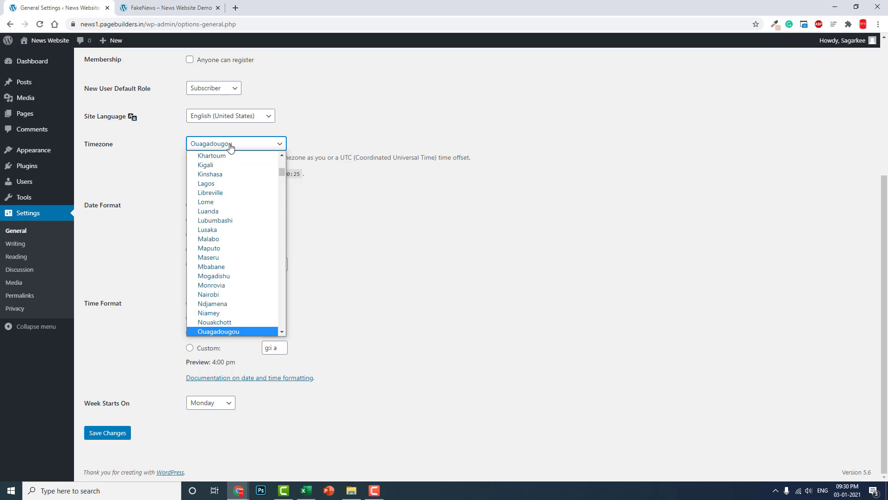
key("j")
key("k")
key("k")
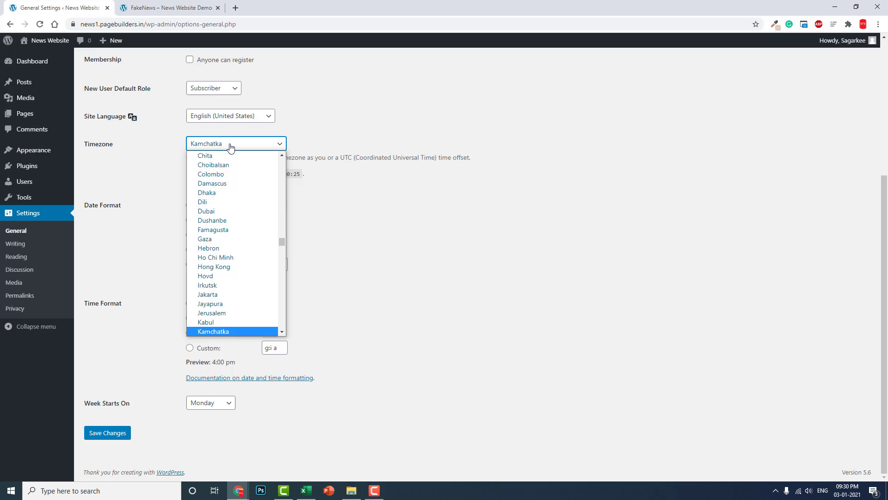
key("k")
key("k")
key("k")
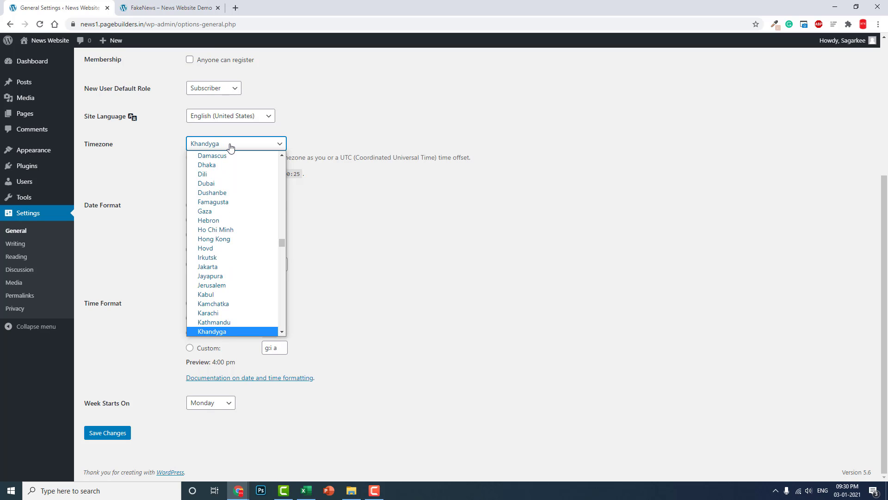
key("k")
key("k")
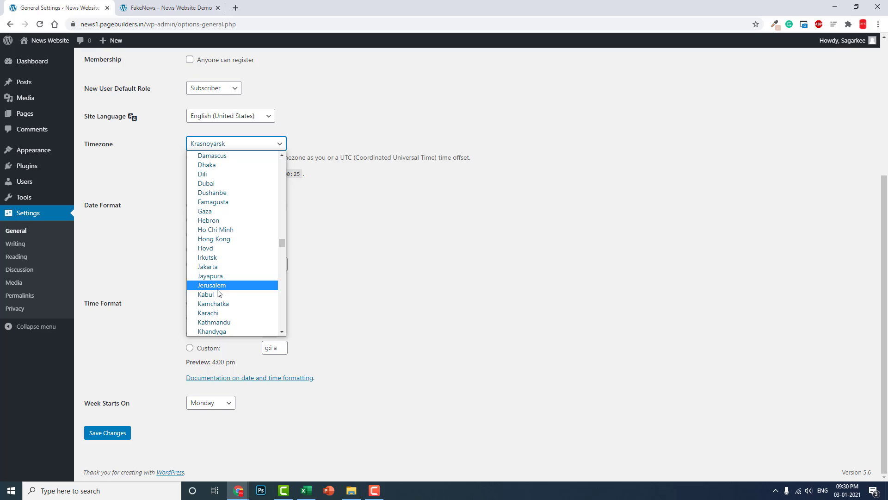
scroll(211, 182, "up", 2)
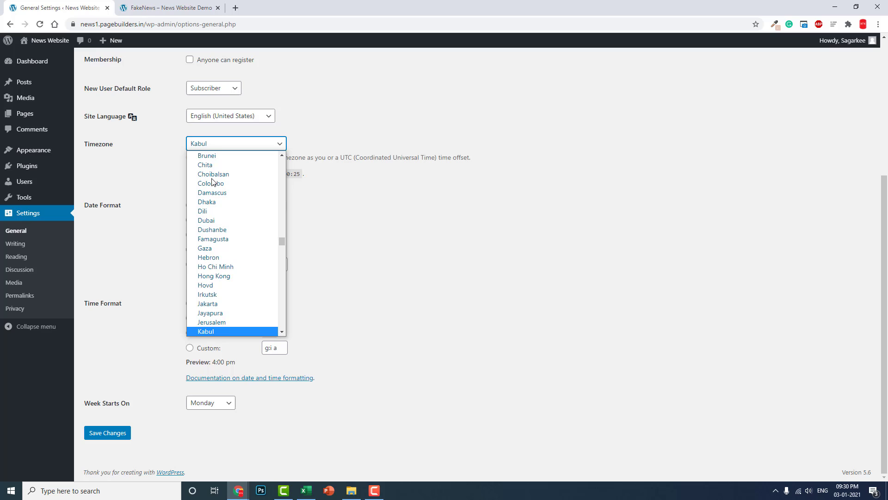
key("Down")
key("Down")
key("Down")
key("Down")
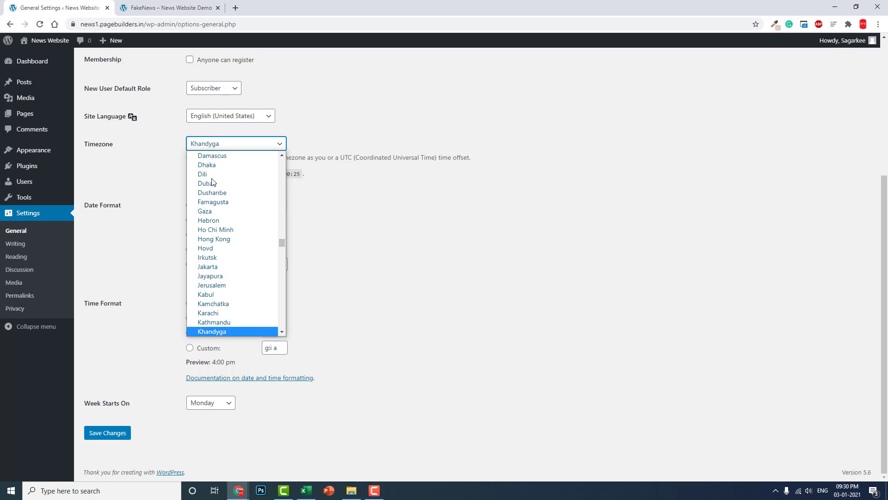
key("Down")
key("Return")
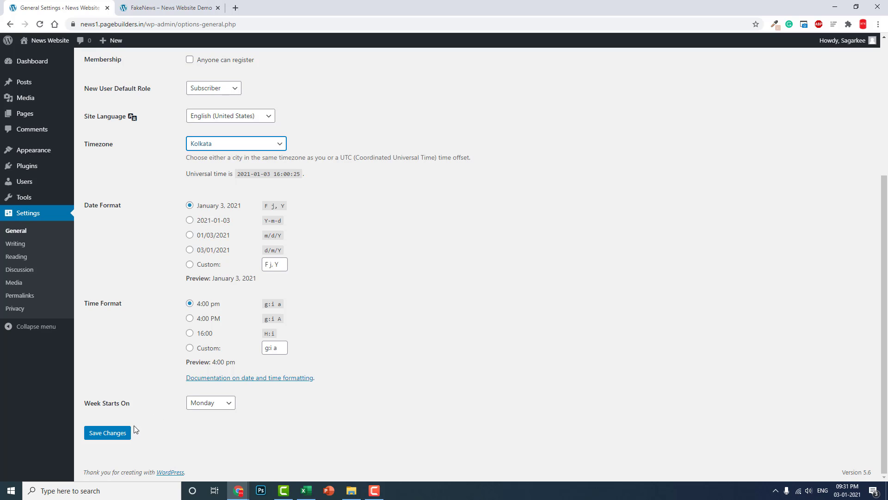
left_click(118, 433)
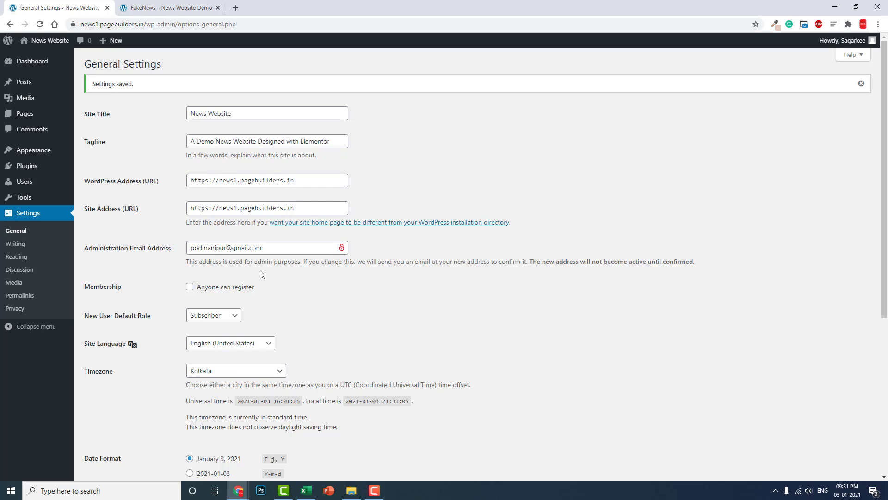
- Clear the Writing settings' Mail Server, Login Name and Password fields and save
left_click(26, 249)
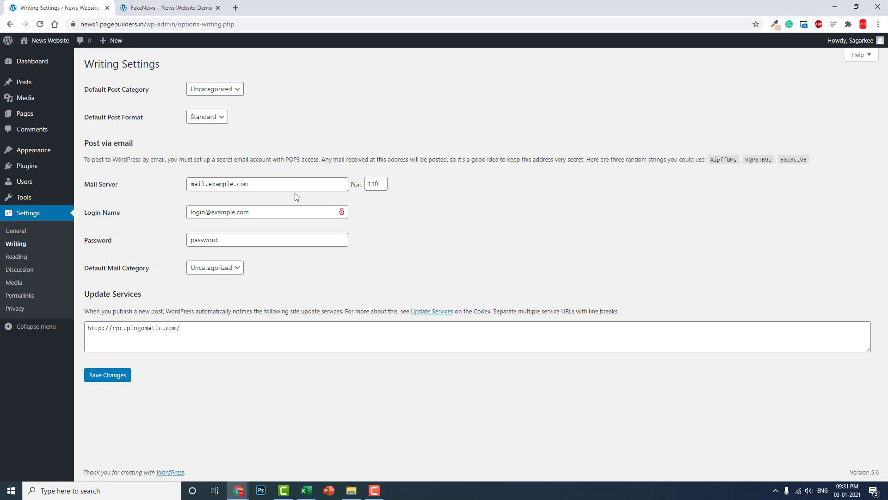
left_click_drag(297, 184, 192, 206)
key("BackSpace")
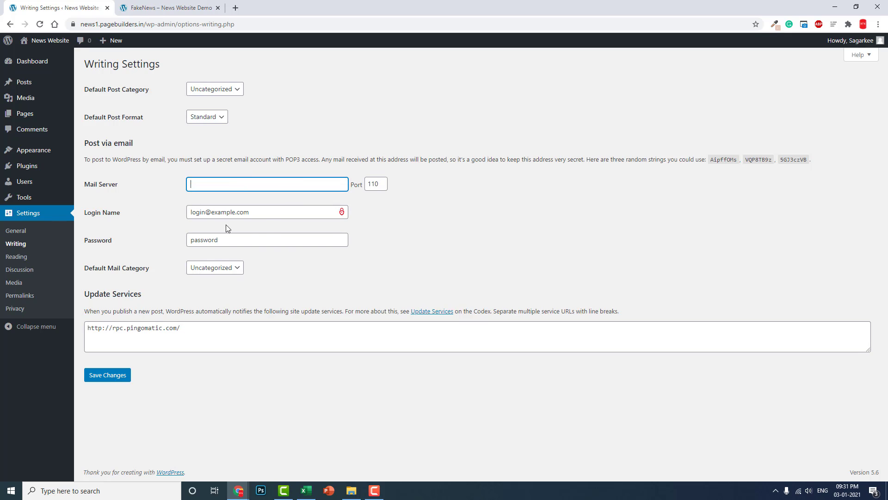
left_click(190, 212)
left_click_drag(258, 213, 174, 224)
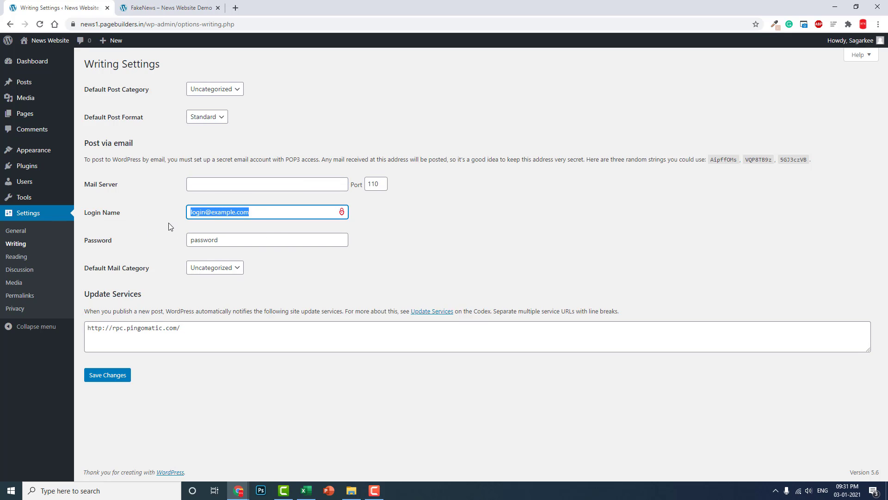
key("BackSpace")
left_click_drag(230, 239, 145, 242)
key("BackSpace")
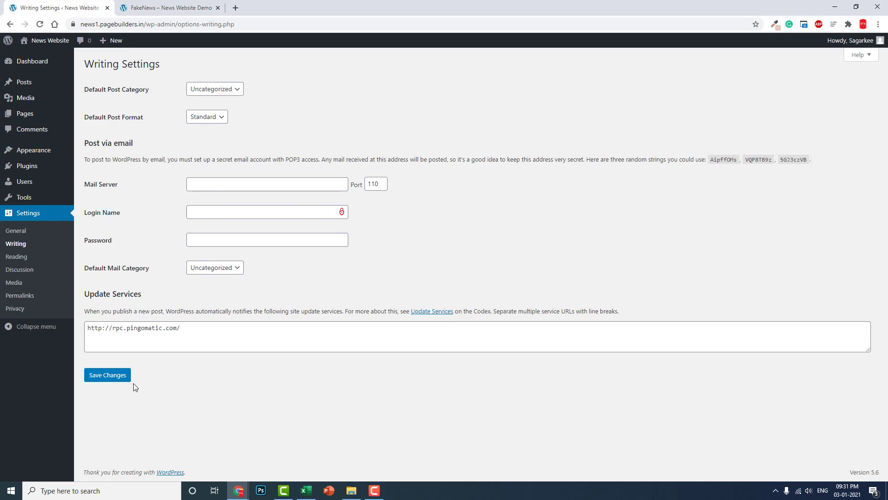
left_click(118, 378)
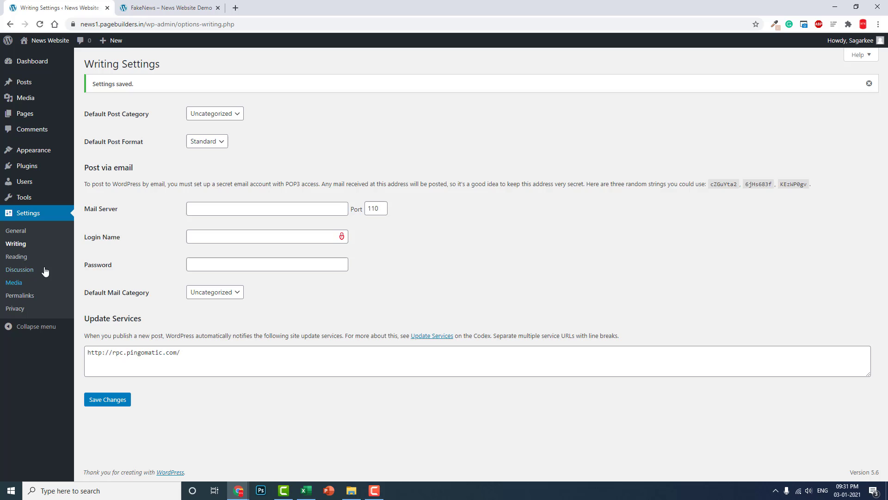
- Look over the Reading settings, then browse the Discussion settings down to the avatar options
left_click(20, 258)
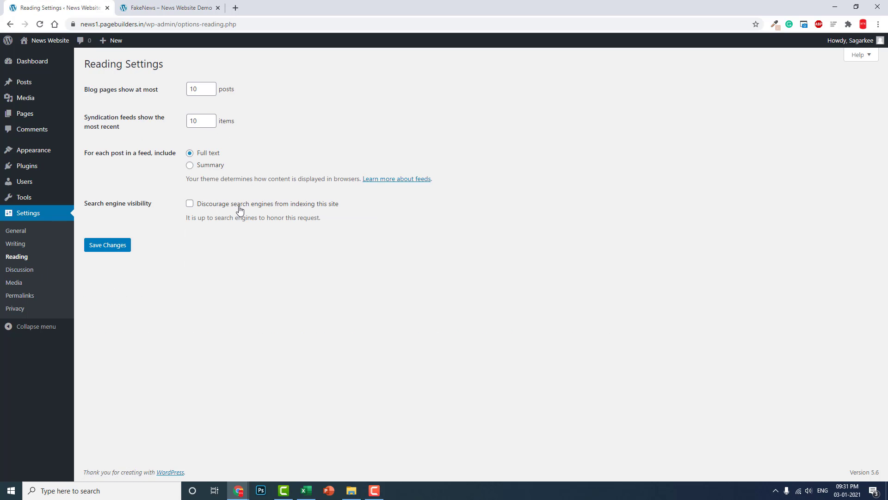
left_click(26, 270)
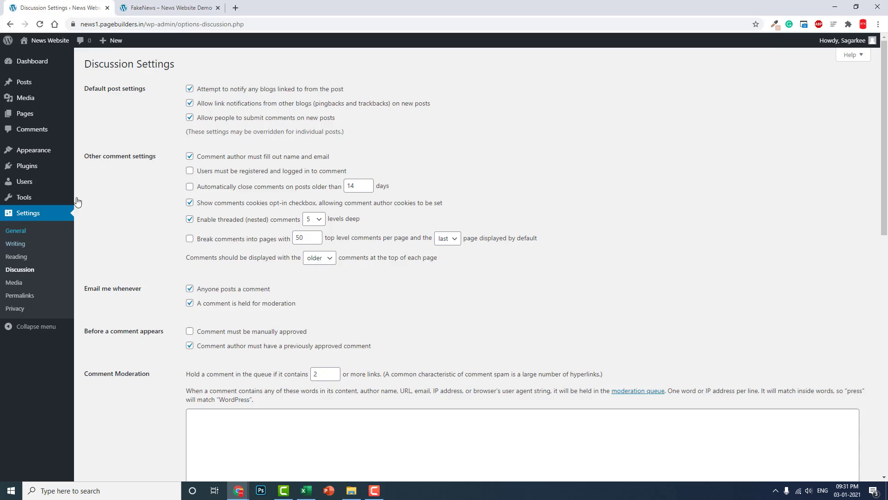
scroll(460, 239, "down", 6)
scroll(460, 237, "down", 6)
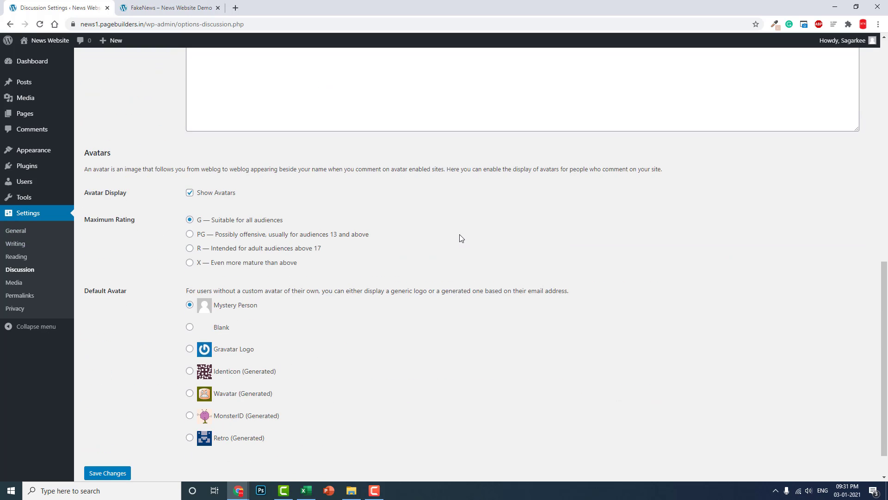
scroll(459, 238, "down", 2)
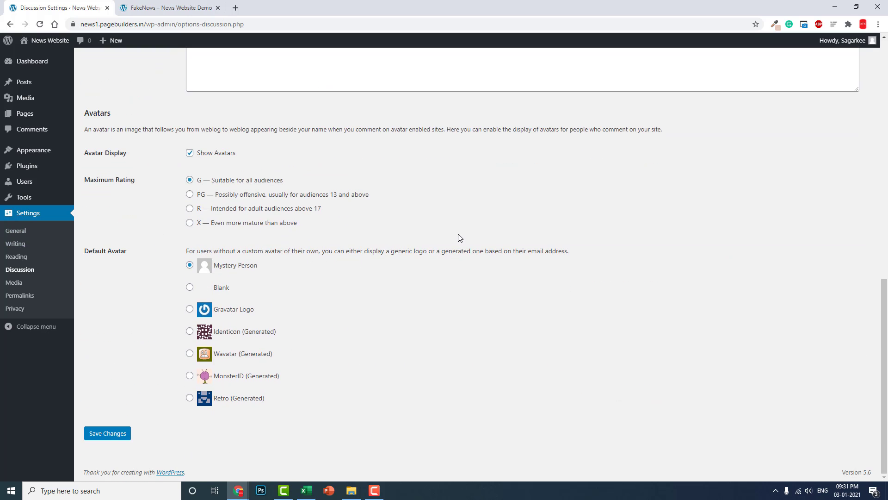
- Set the Media large image maximum size to 1920 by 1080 and save
left_click(22, 283)
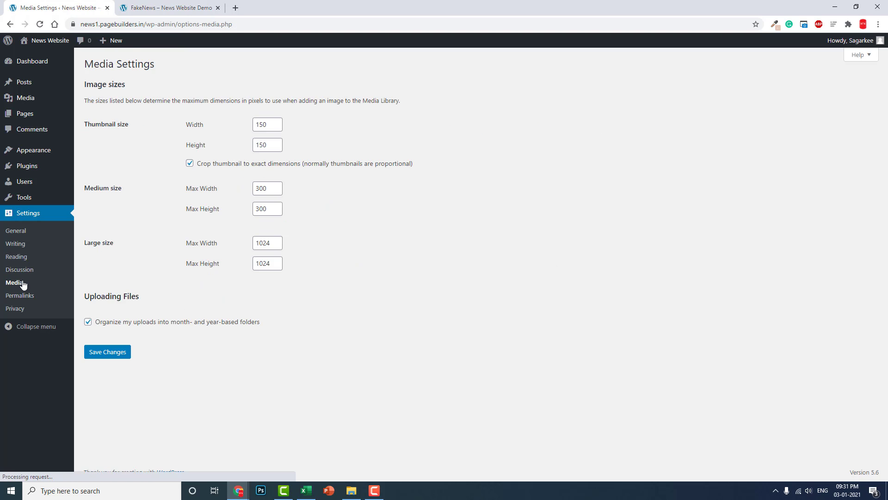
double_click(266, 243)
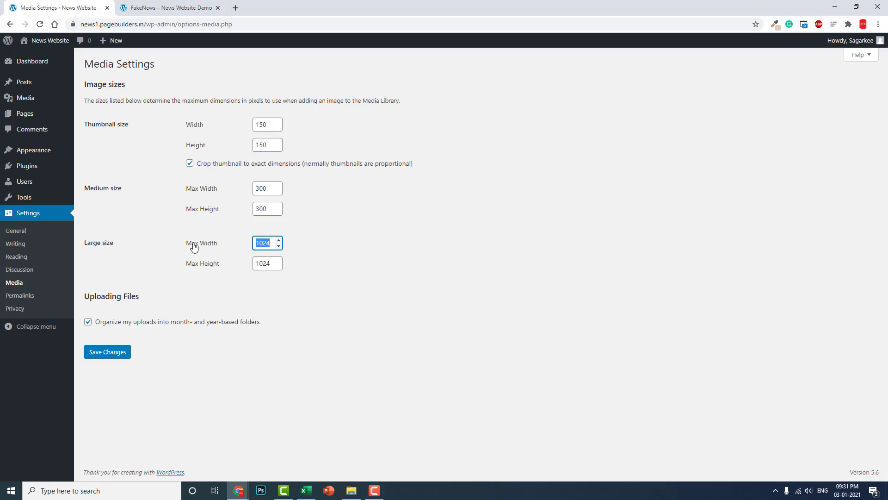
type("1")
double_click(272, 262)
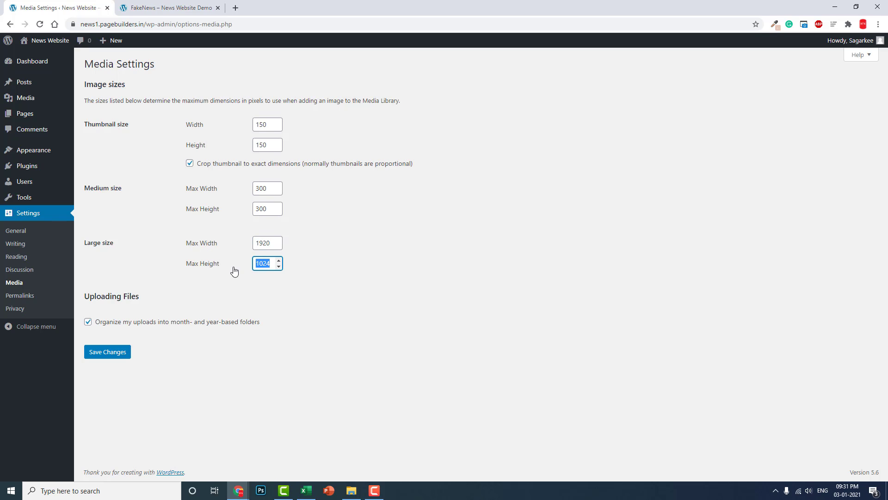
type("10")
left_click(102, 353)
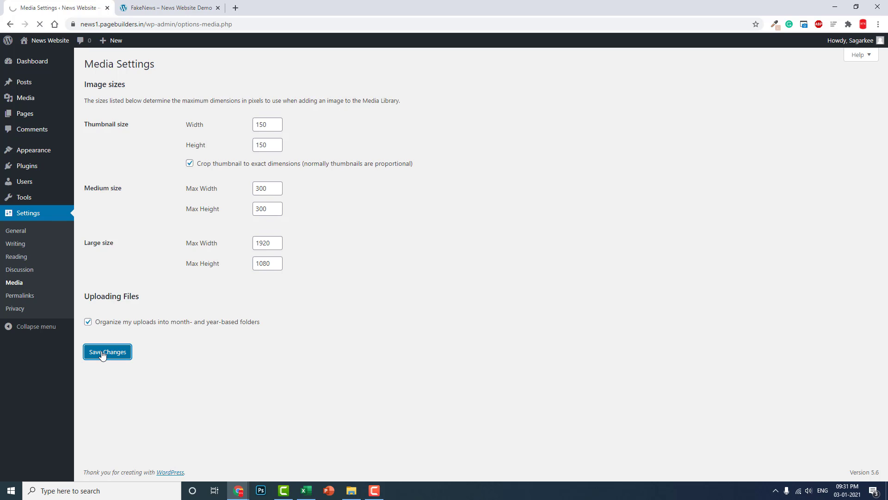
- Switch permalinks to the Post name structure and make Privacy Policy the site's policy page
left_click(26, 297)
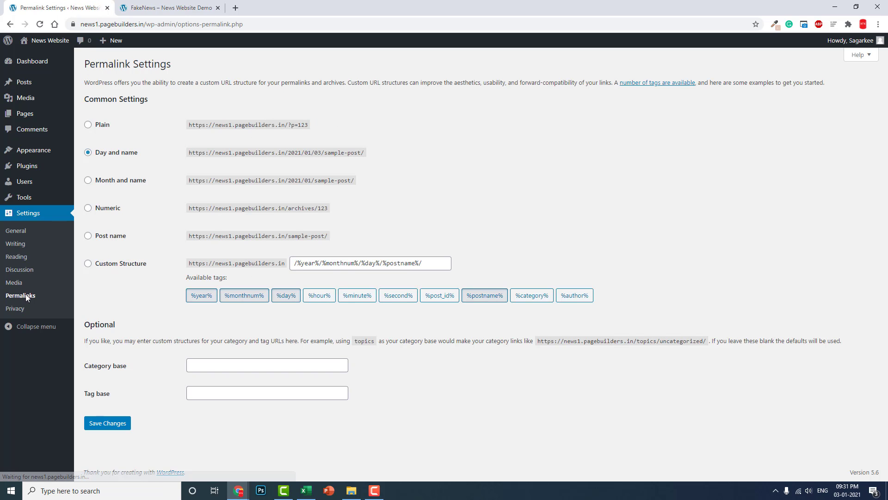
left_click(110, 237)
left_click(117, 428)
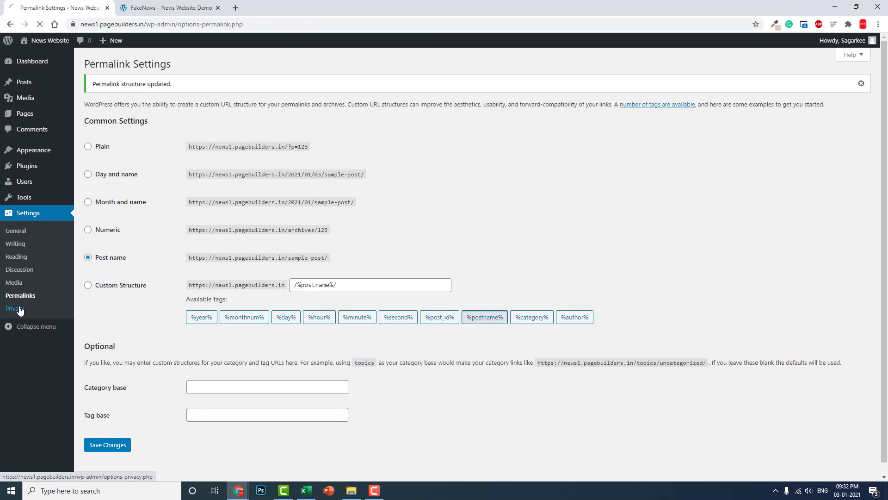
left_click(20, 309)
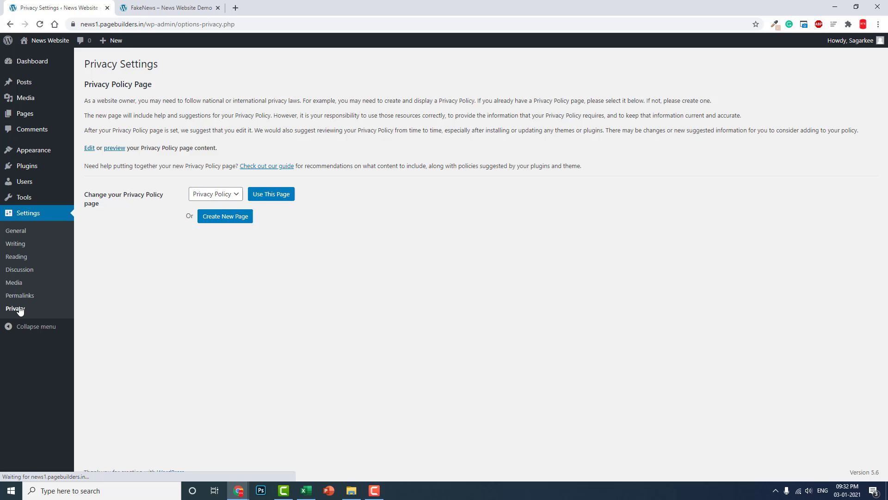
left_click(272, 196)
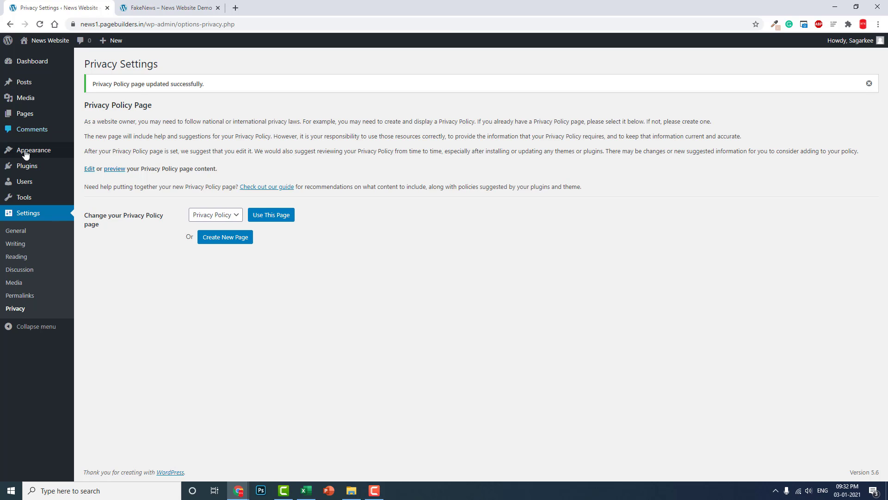
- Search Add Plugins for 'eleme' and install Elementor Website Builder and Elementor – Header, Footer & Blocks
left_click(28, 168)
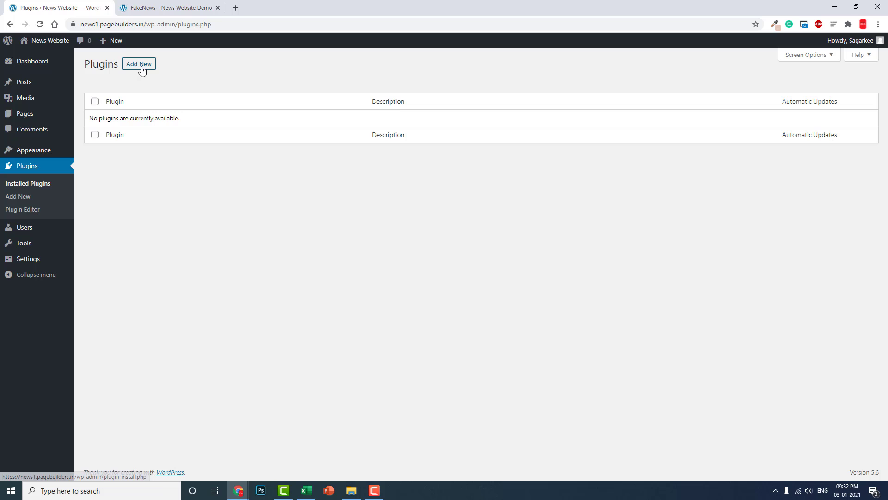
left_click(139, 65)
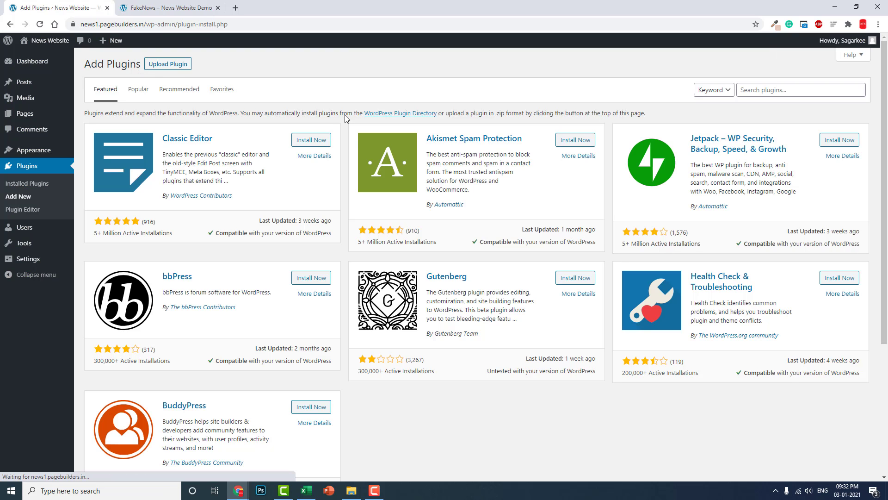
left_click(758, 92)
type("e")
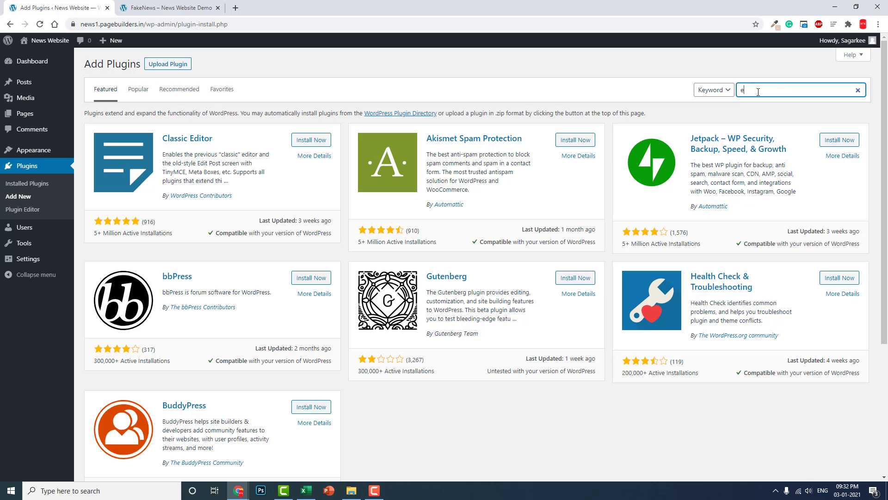
type("lementor")
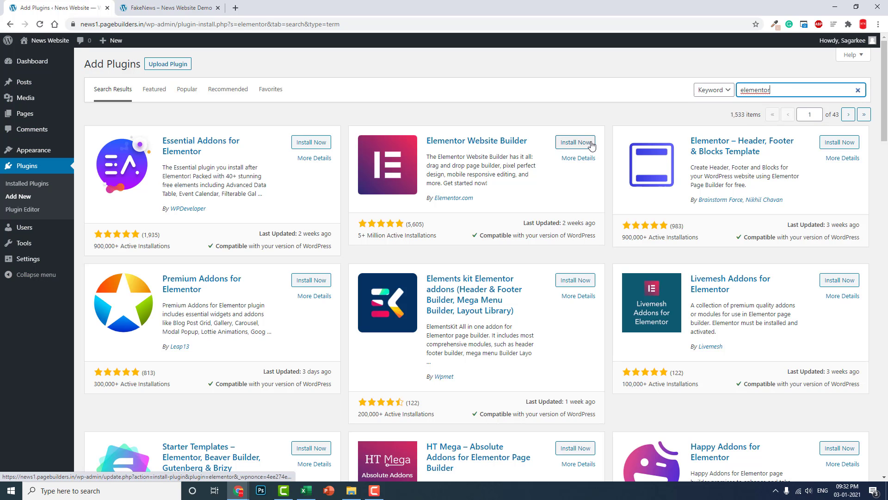
left_click(592, 146)
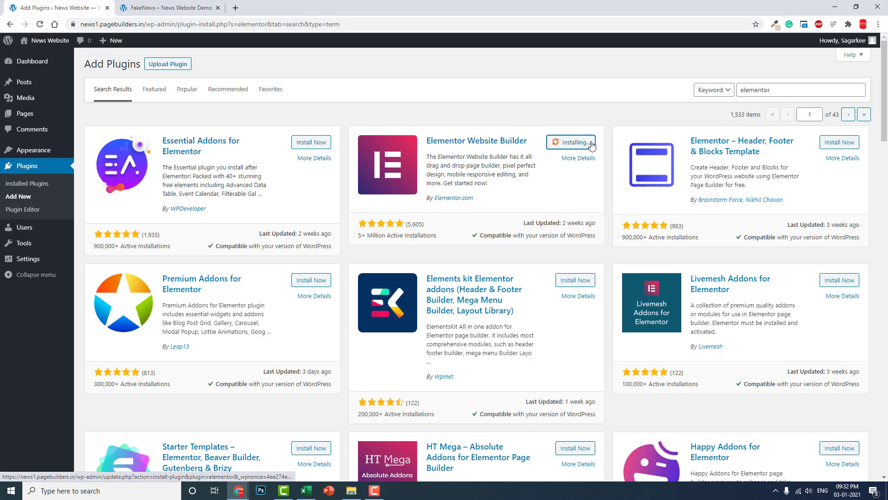
left_click(840, 146)
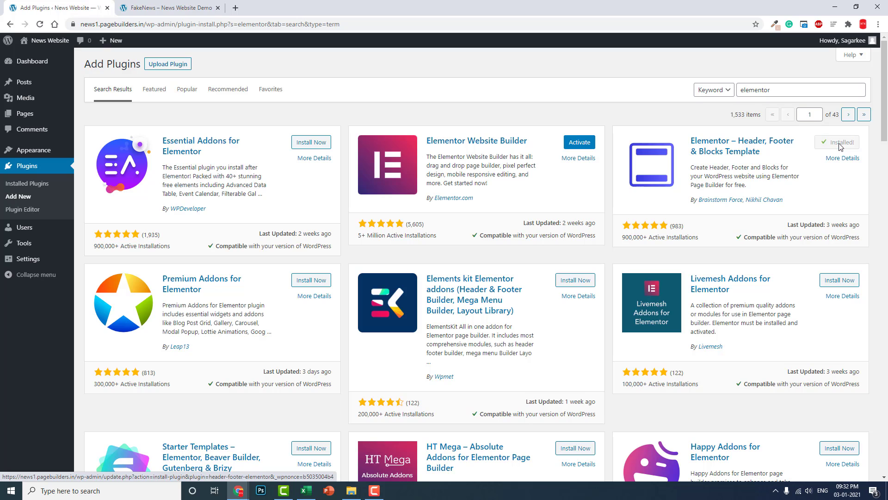
- Activate both Elementor plugins and return to Add Plugins
left_click(584, 144)
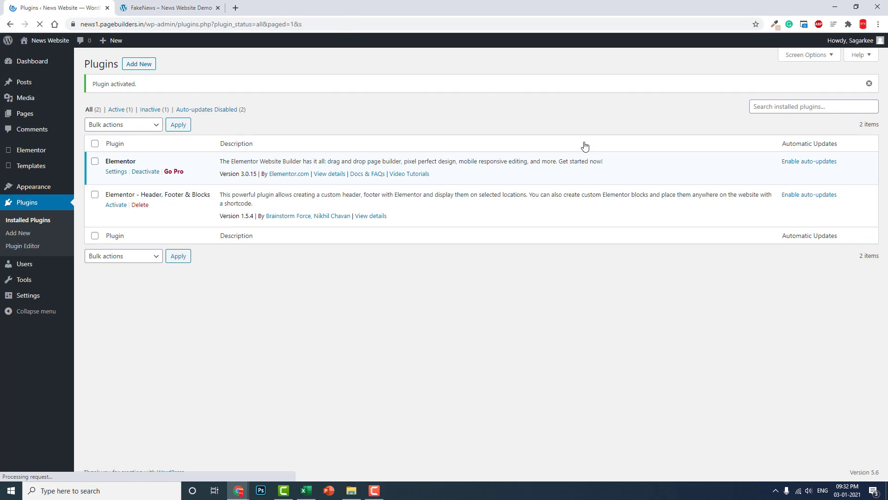
left_click(117, 205)
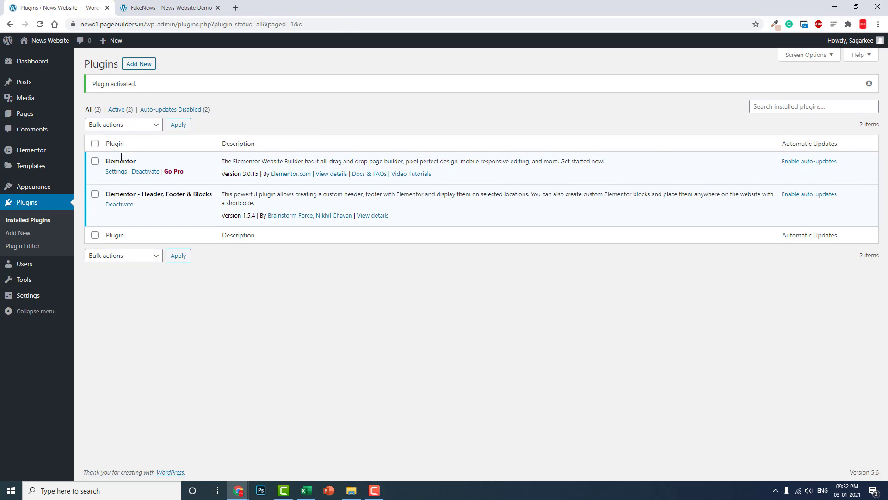
left_click(145, 70)
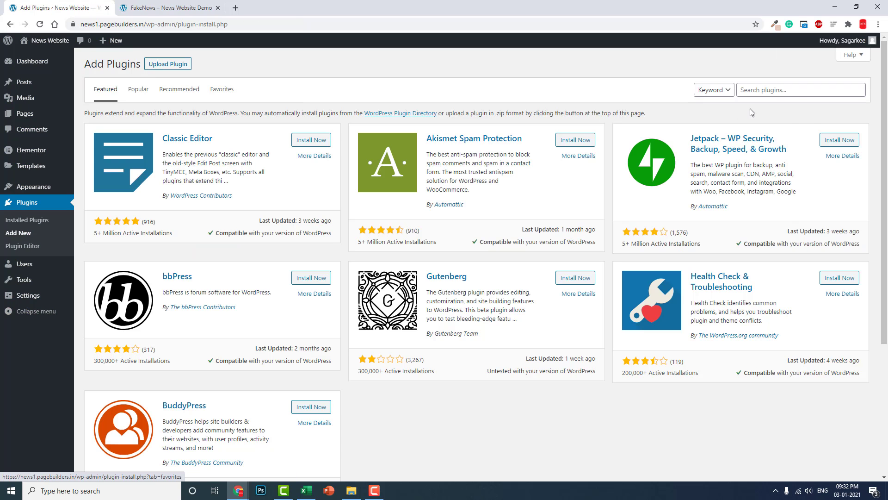
- Search the plugin directory for 'blog designer', then view the FakeNews demo site's installed plugins
left_click(796, 94)
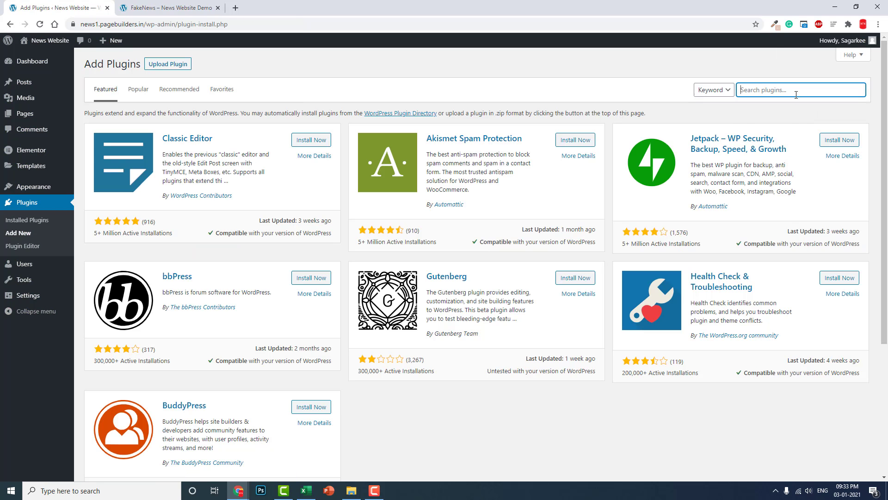
type("blo")
type("ner")
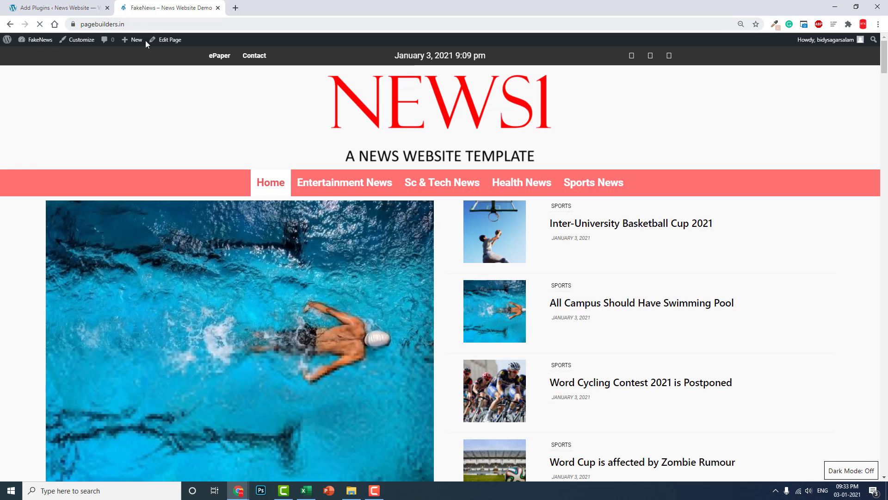
left_click(40, 41)
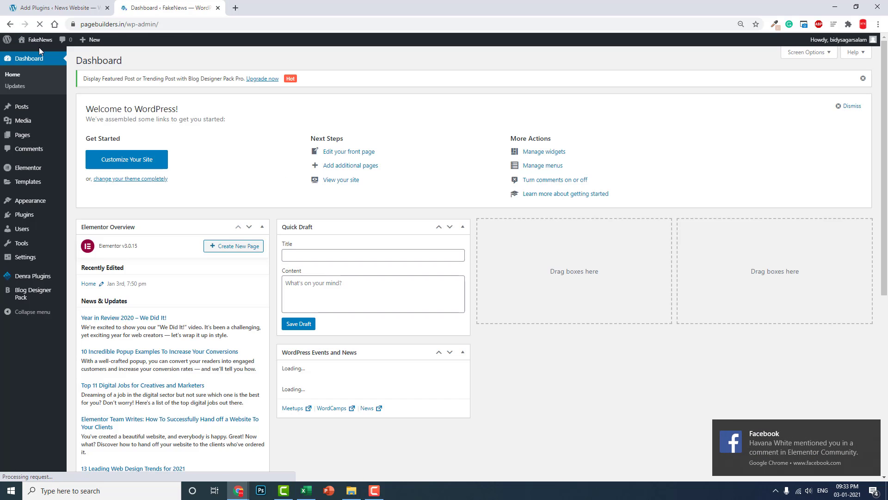
mouse_move(24, 215)
left_click(36, 221)
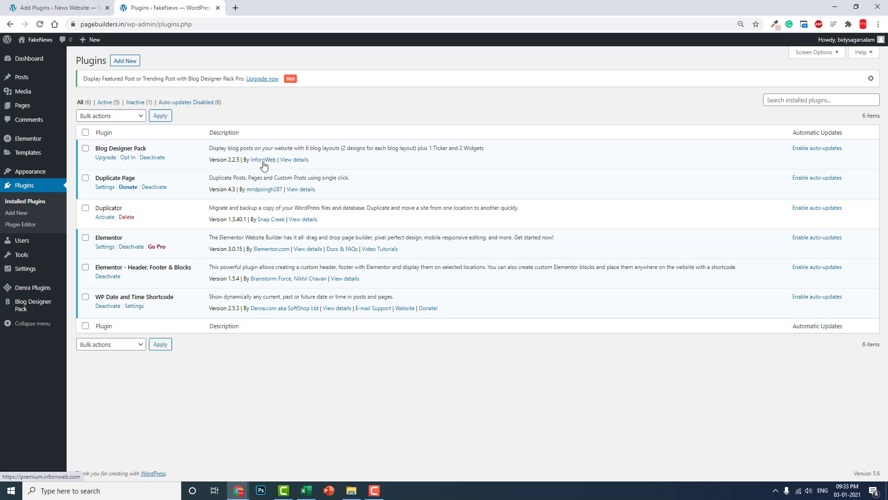
- Install and activate News & Blog Designer Pack on the news site
left_click(51, 8)
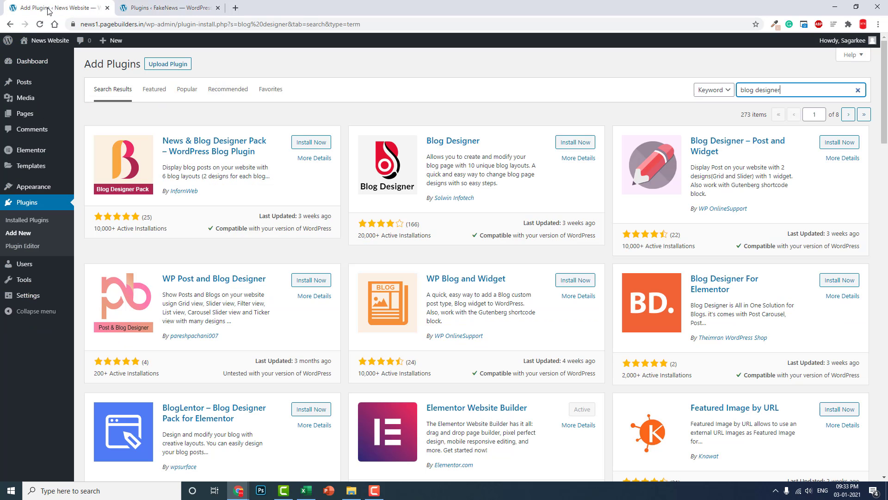
left_click(319, 145)
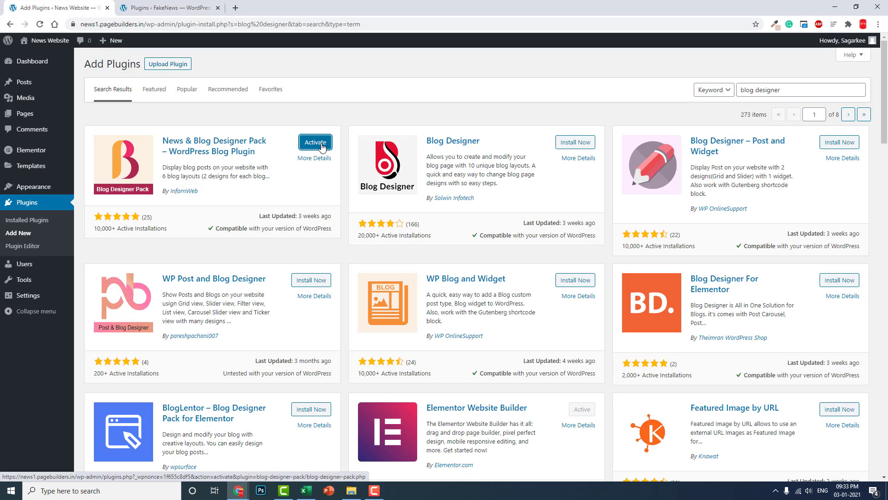
left_click(323, 147)
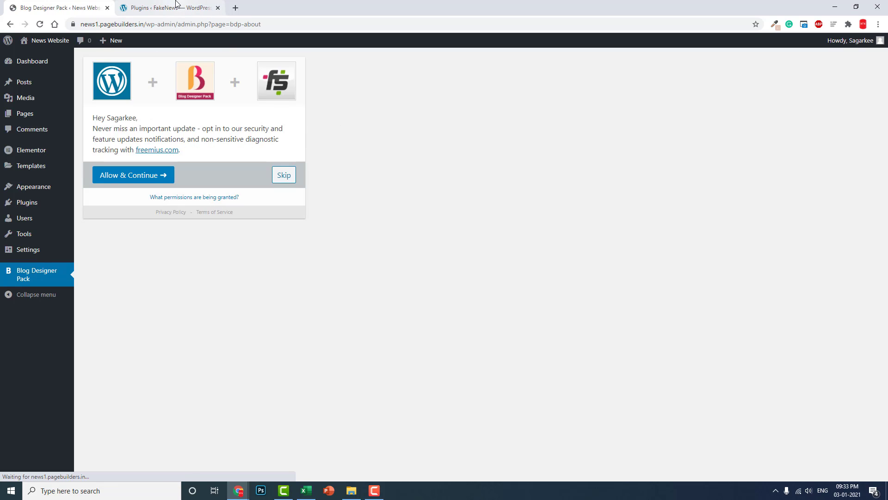
- Select the WP Date and Time Shortcode plugin name on the demo site, then return
left_click(172, 5)
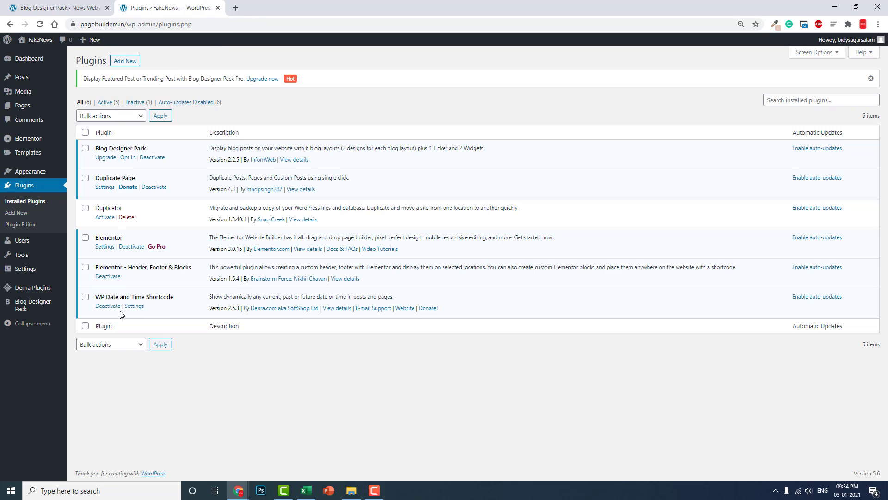
left_click_drag(95, 297, 172, 297)
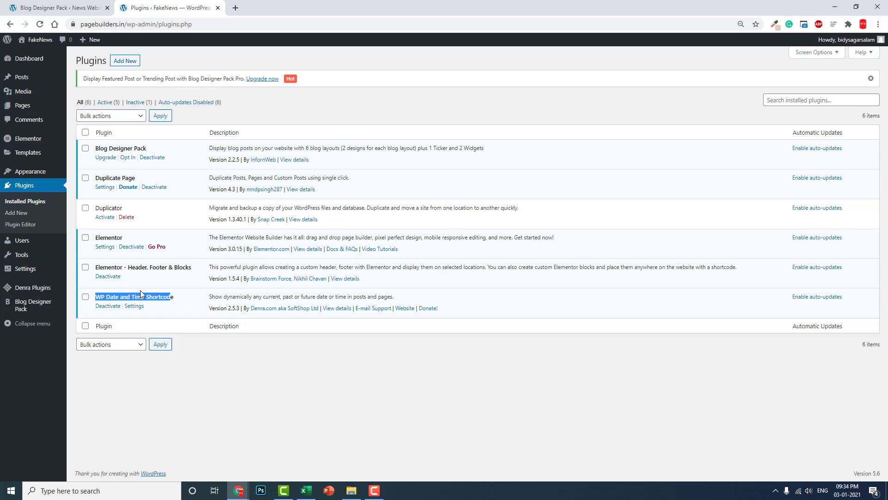
left_click(49, 9)
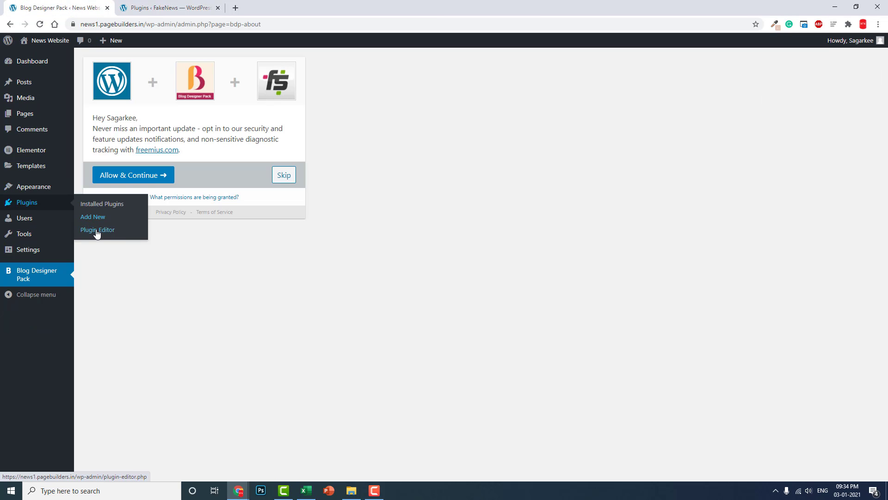
- Search Add New plugins for 'WP Date and Time Shortcode', then install and activate it
left_click(100, 219)
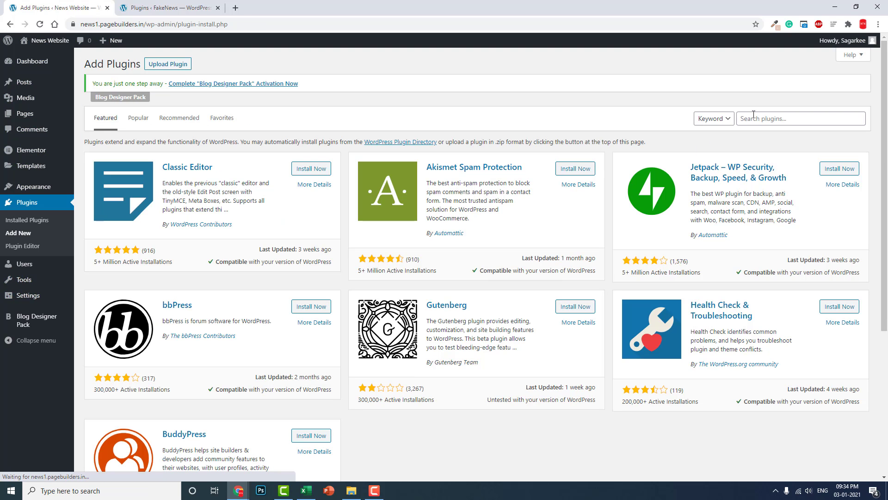
left_click(755, 118)
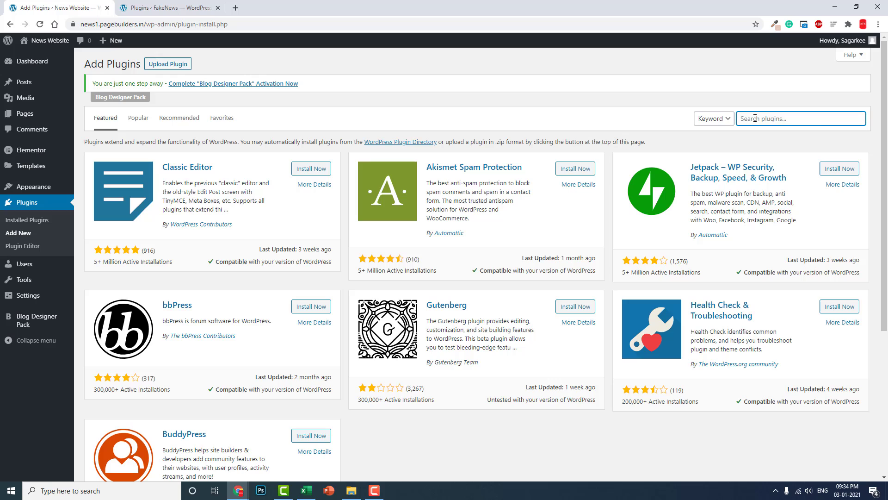
type("WP Date and Time Shortcode")
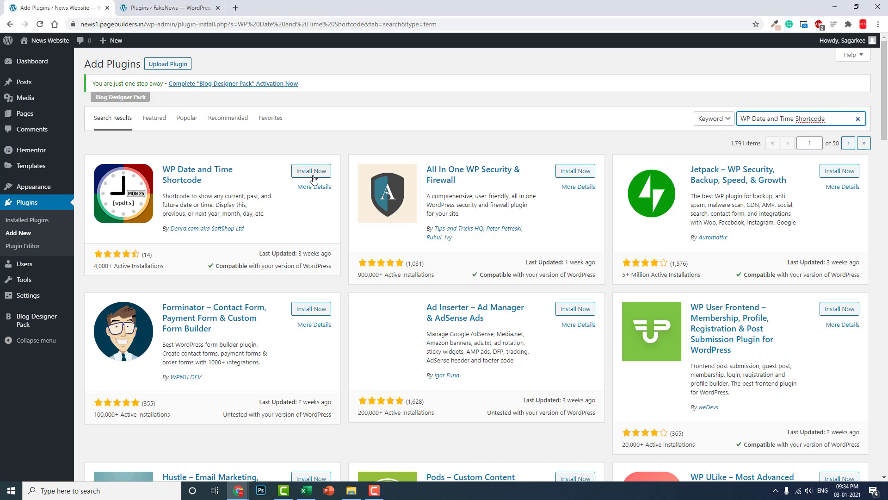
left_click(311, 171)
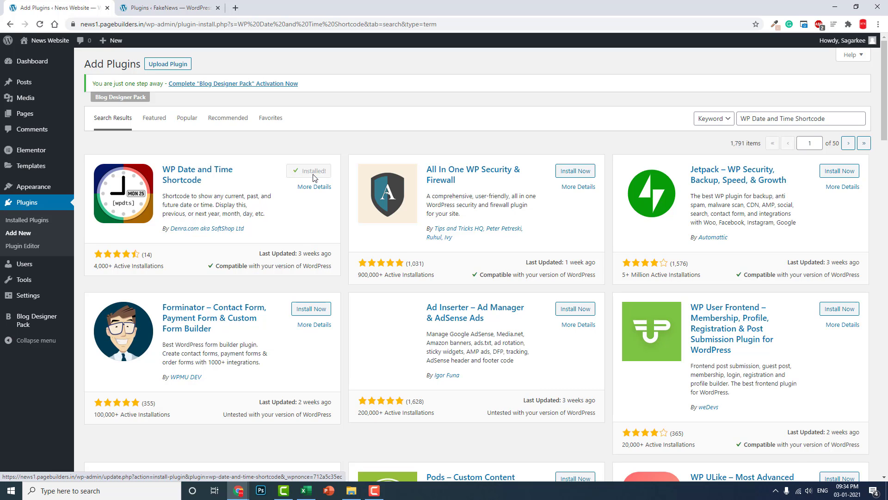
left_click(314, 175)
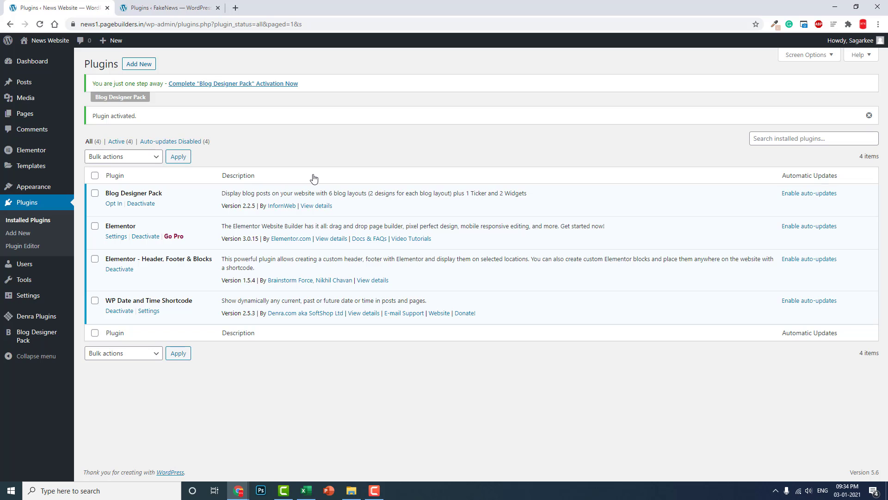
left_click(179, 10)
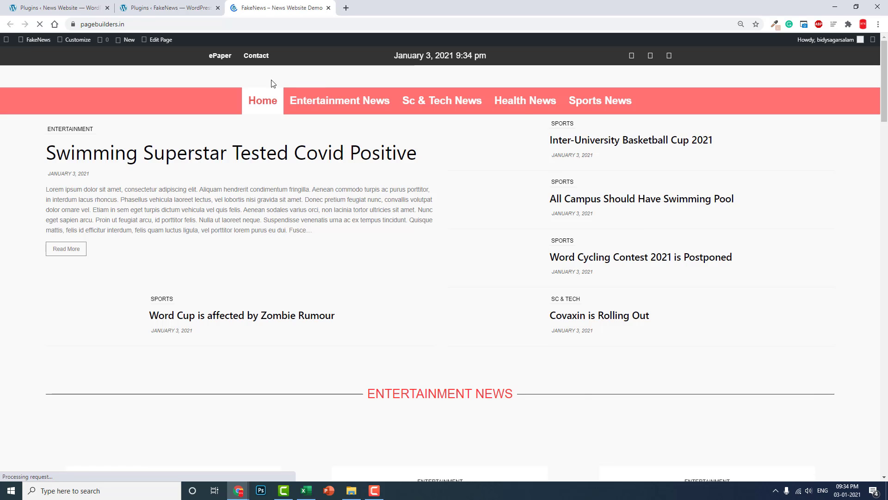
- Scroll through the FakeNews demo homepage, then go back to the news site's plugin list
scroll(571, 153, "down", 2)
scroll(572, 153, "down", 5)
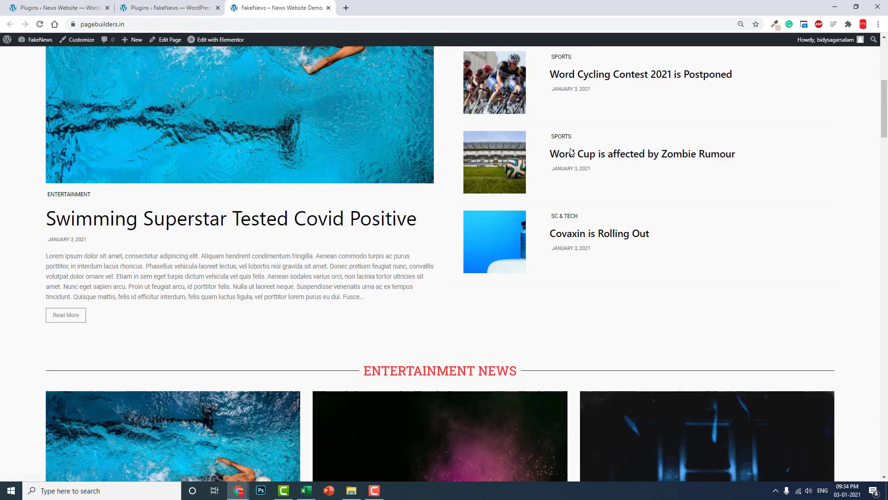
scroll(572, 153, "down", 6)
scroll(572, 153, "down", 6)
scroll(572, 153, "down", 4)
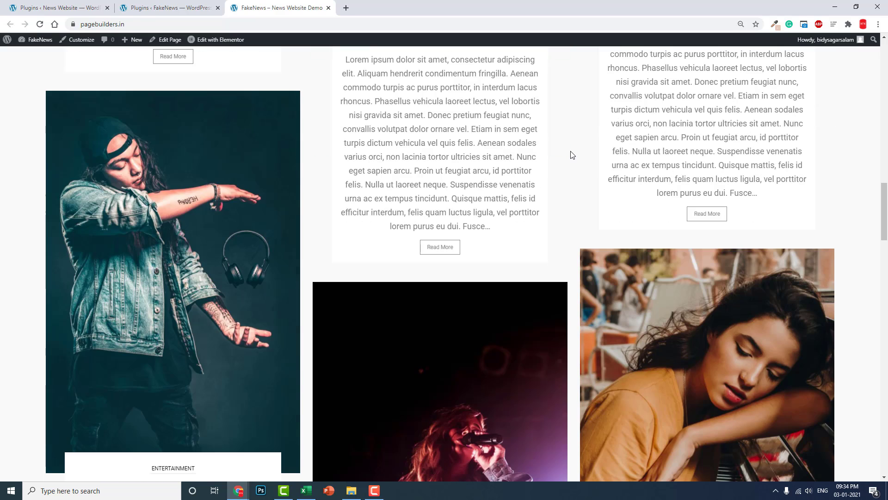
scroll(572, 153, "down", 1)
left_click(72, 6)
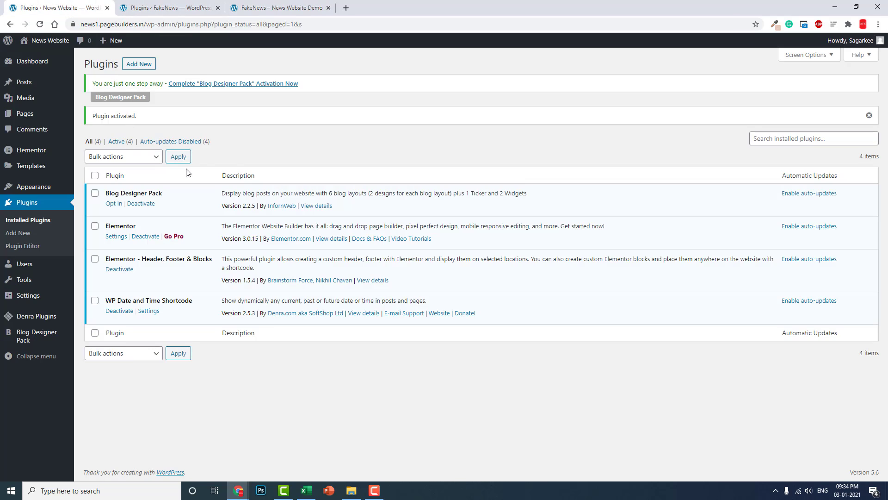